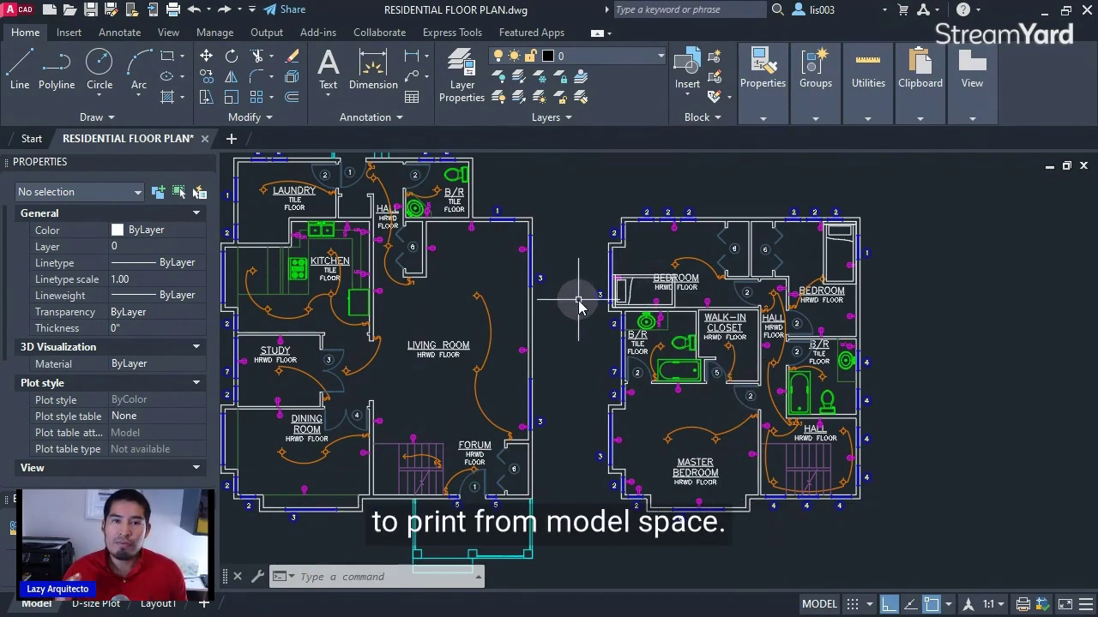
- Start plotting the model space as a single sheet and stop the Batch Plot prompt from showing again
key(ctrl+p)
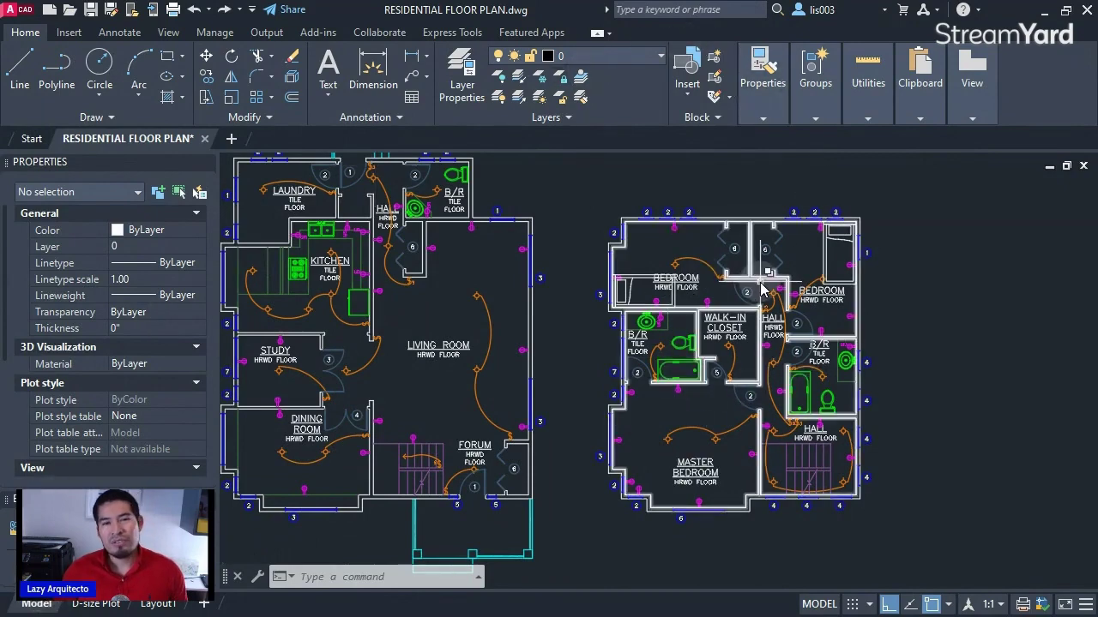
mouse_move(761, 289)
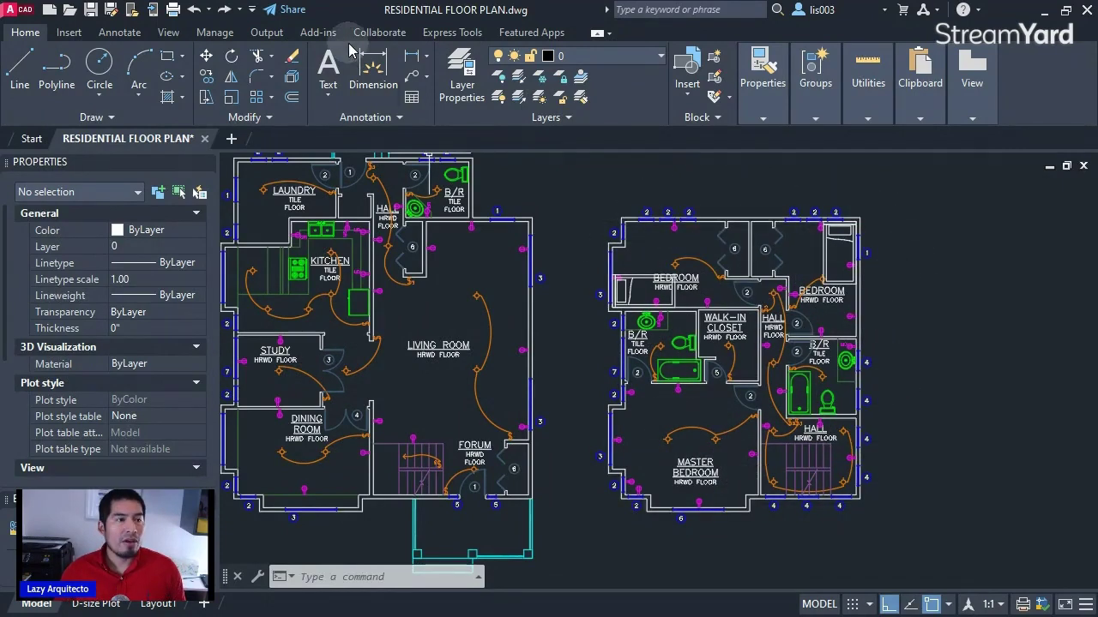
click(270, 34)
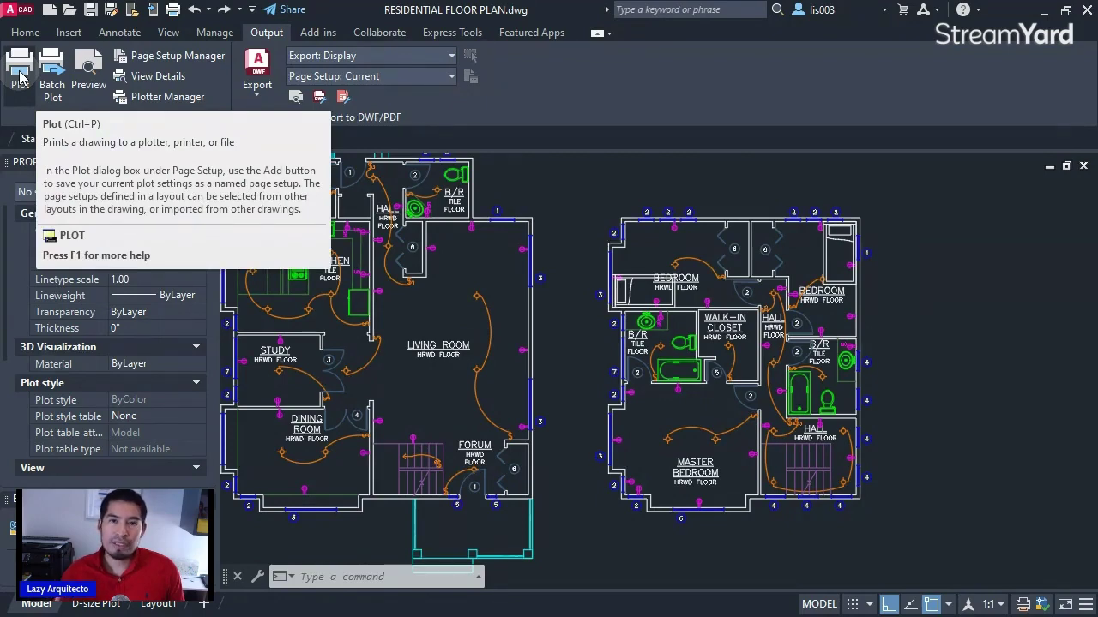
key(ctrl+p)
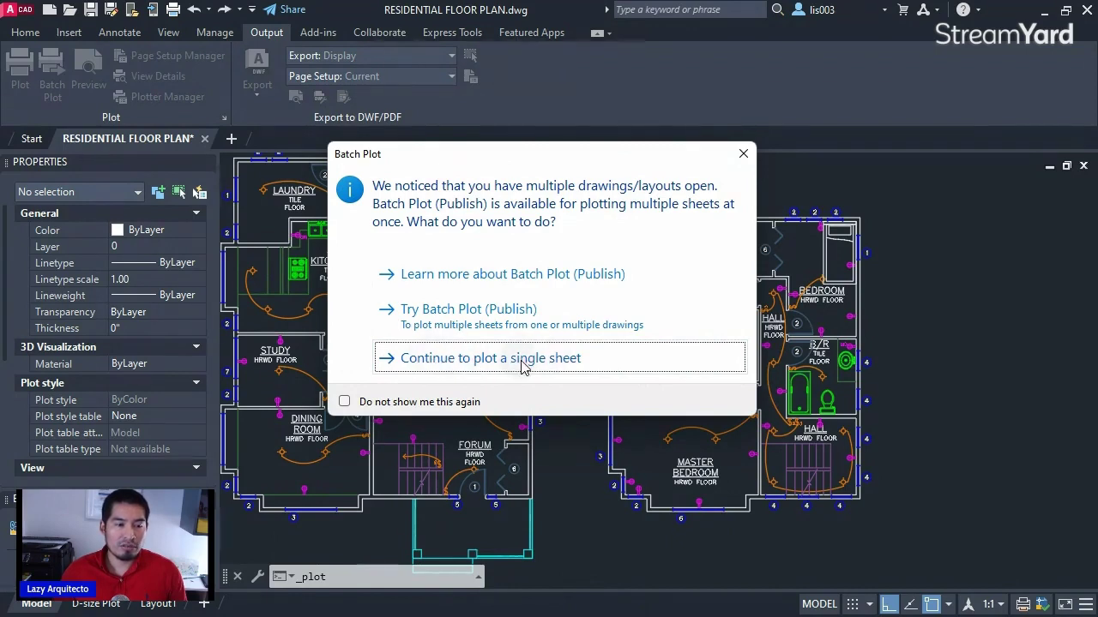
click(344, 403)
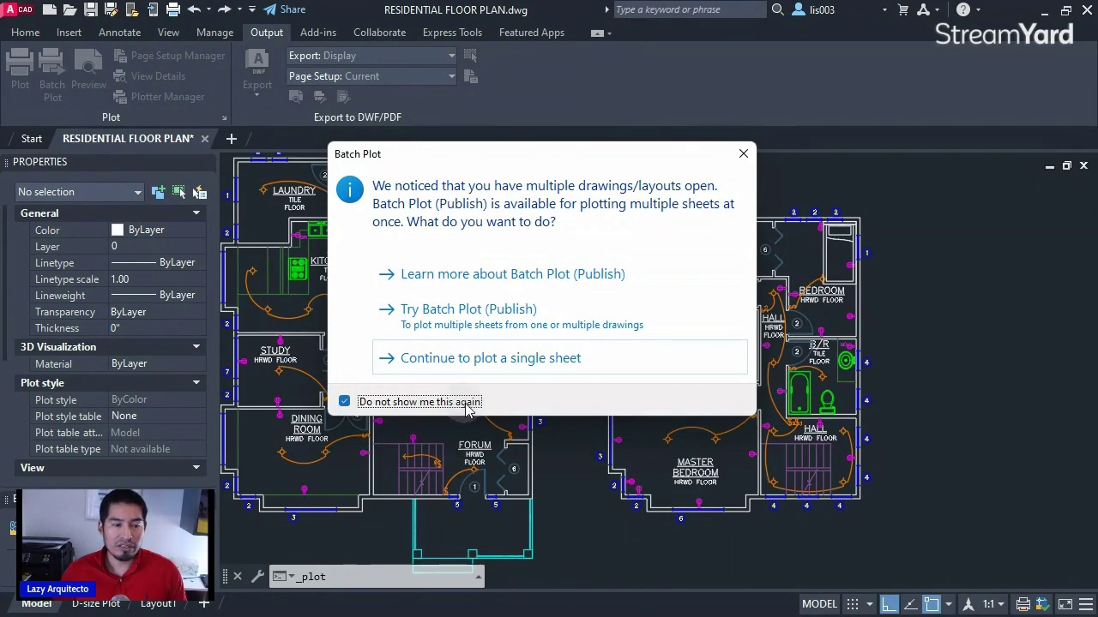
click(494, 361)
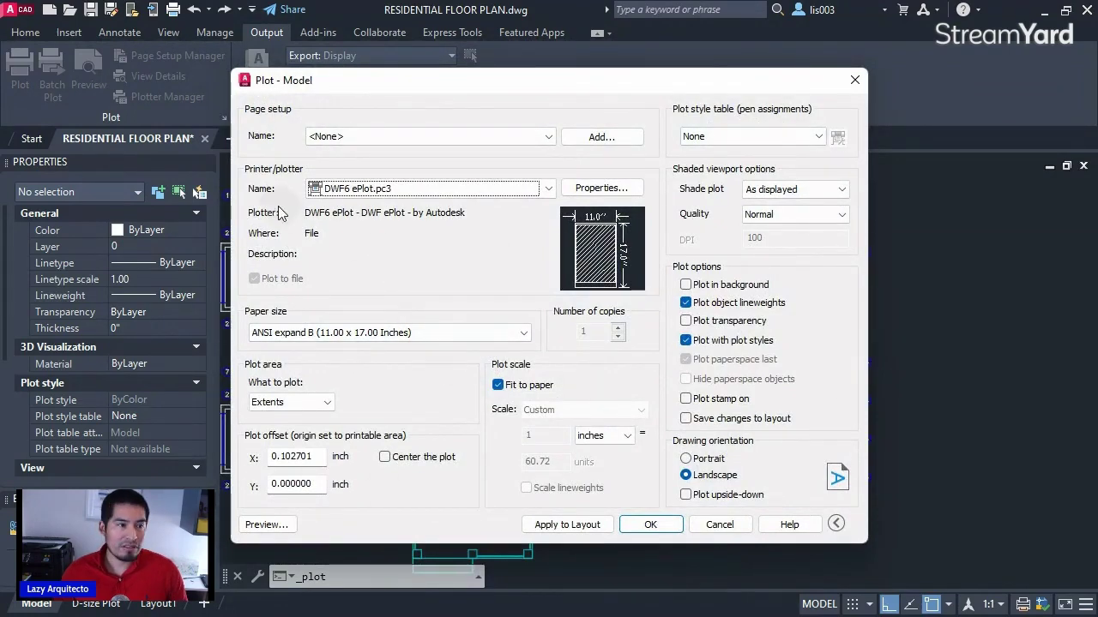
- Set the plot printer to WF-3640 Series(Network) with a paper size of 11 x 17 in
click(431, 196)
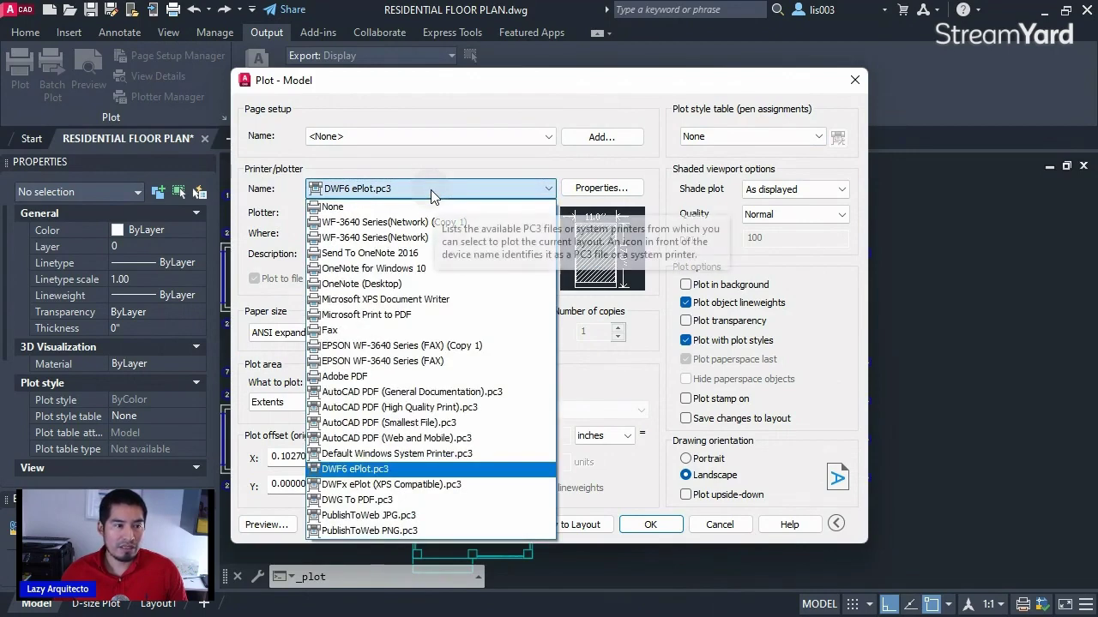
click(353, 241)
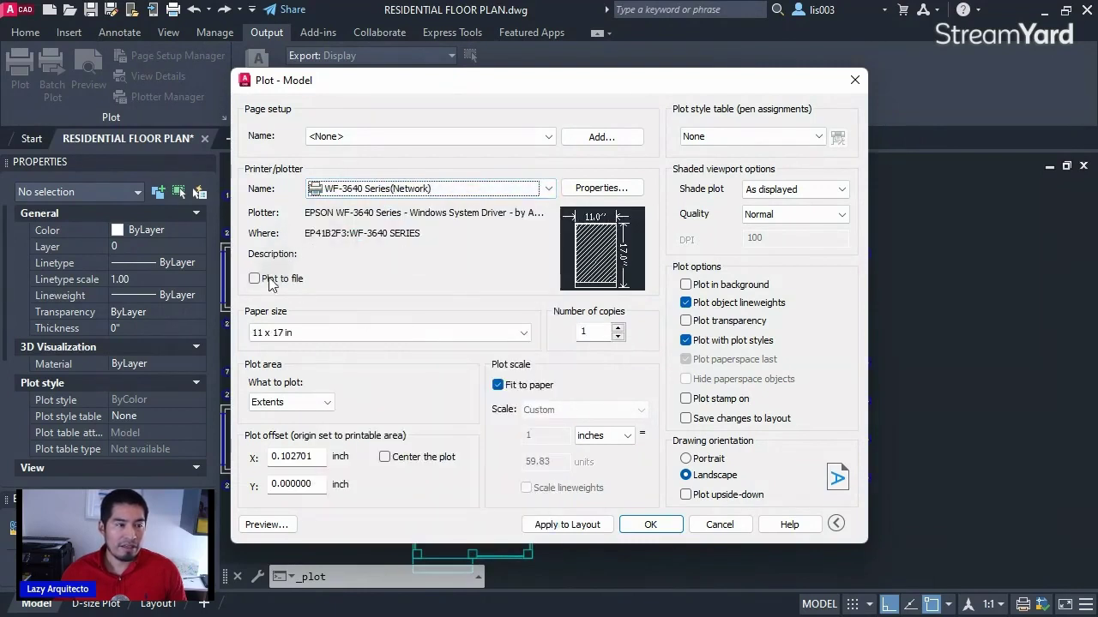
click(295, 336)
click(283, 449)
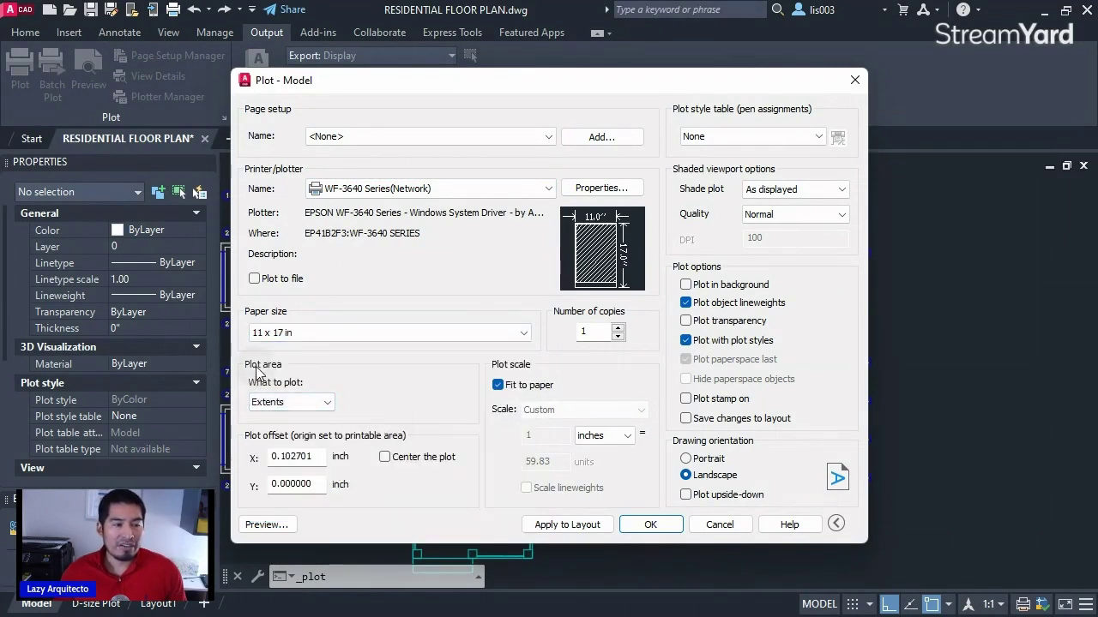
- Set the plot area to Window and center the plot on the paper
click(292, 402)
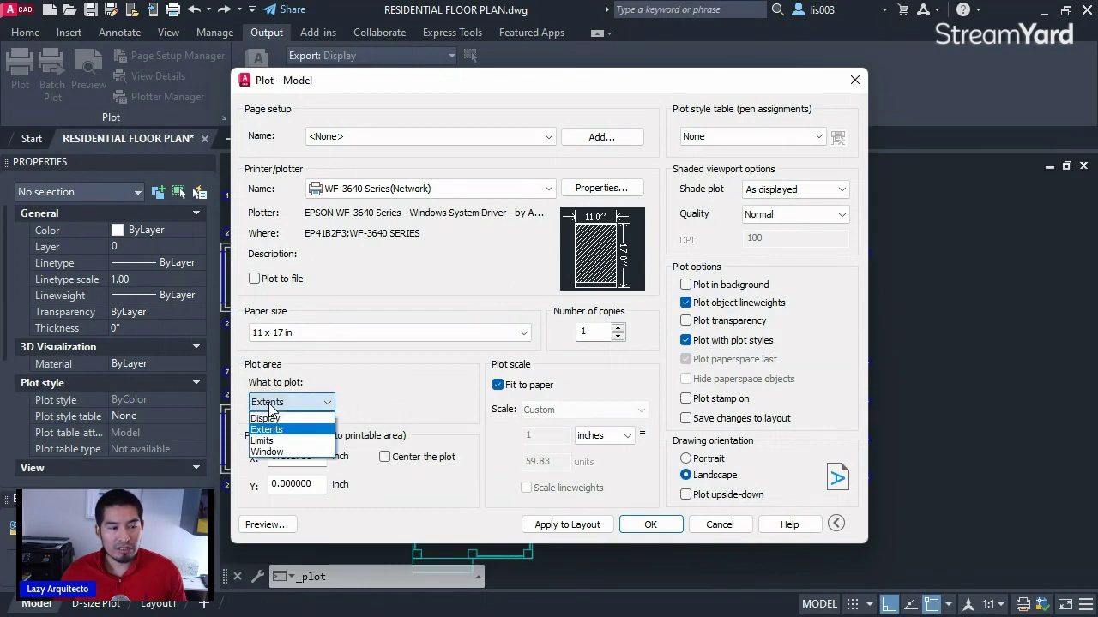
click(289, 452)
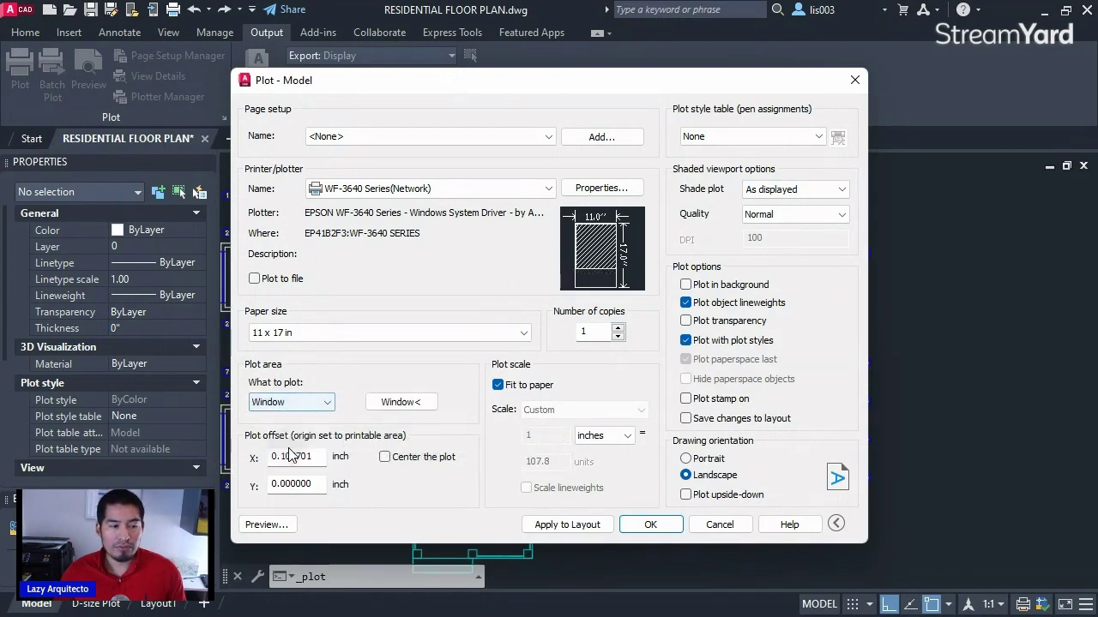
drag(730, 85, 496, 78)
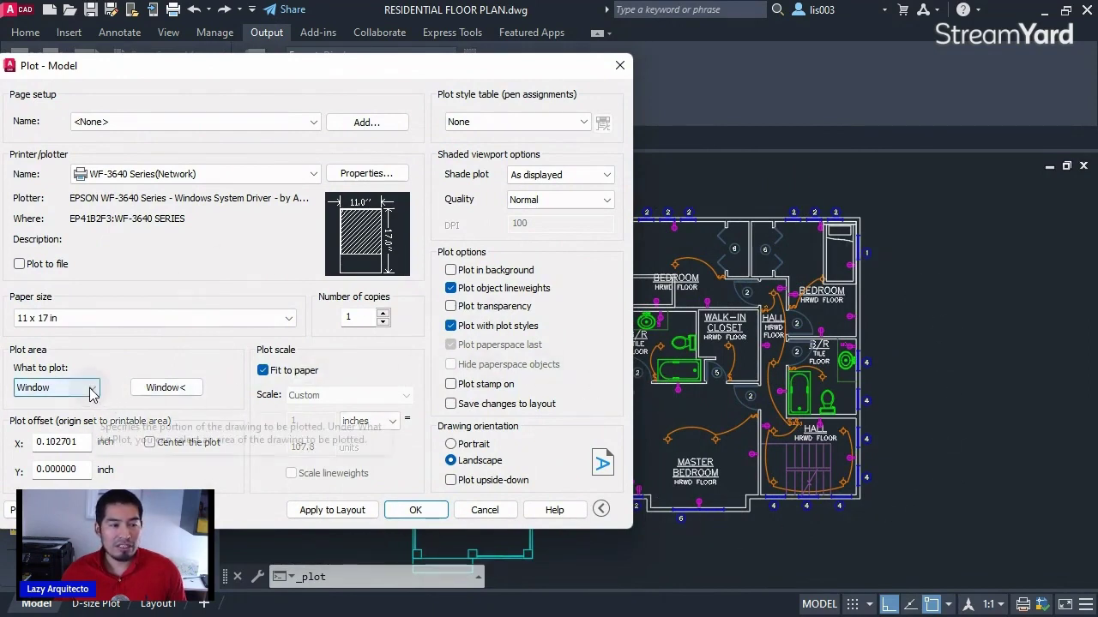
click(150, 443)
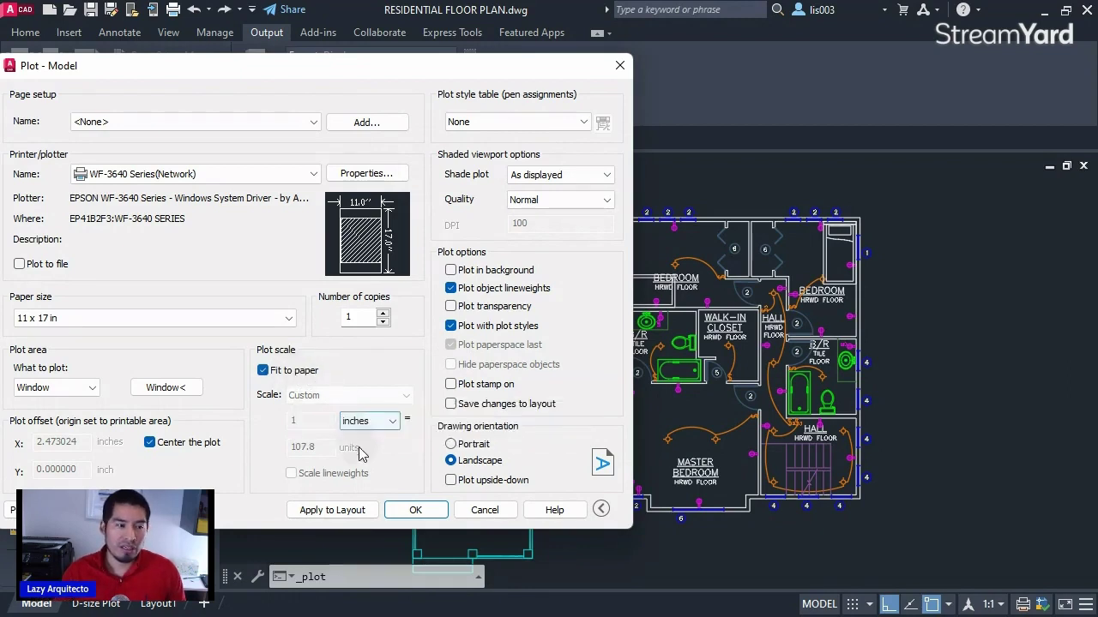
- Choose the monochrome.ctb plot style table without assigning it to all layouts
click(520, 122)
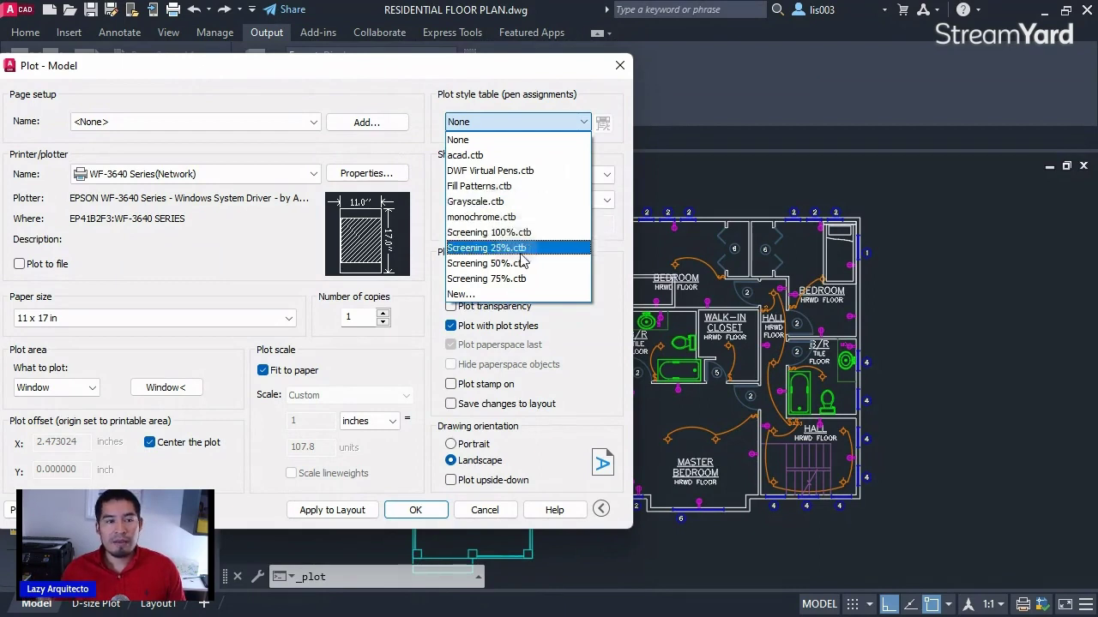
click(486, 218)
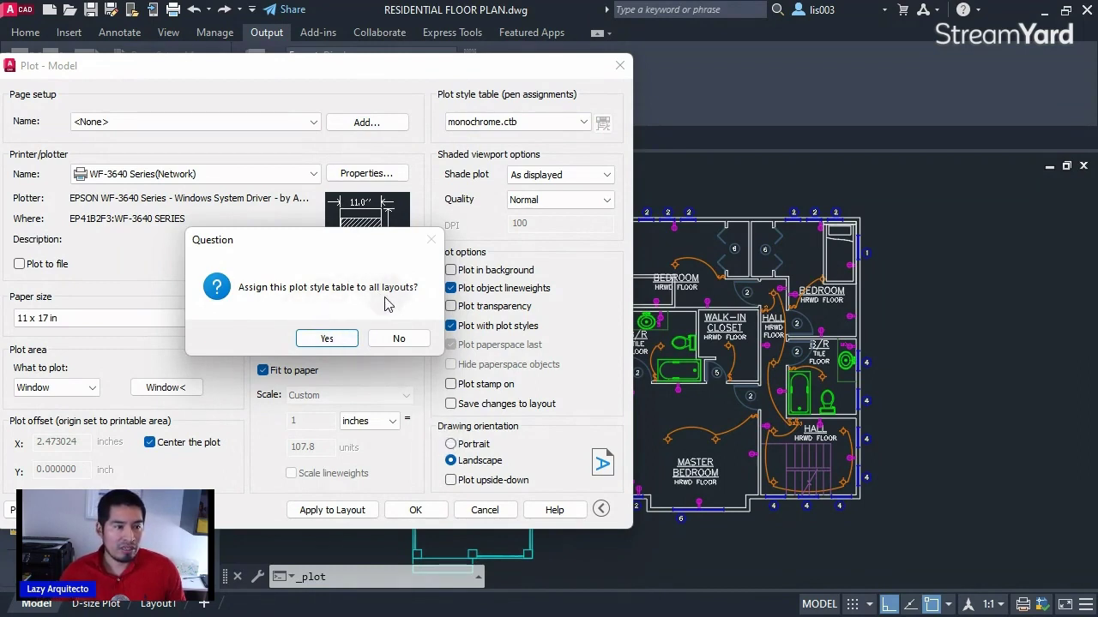
click(380, 343)
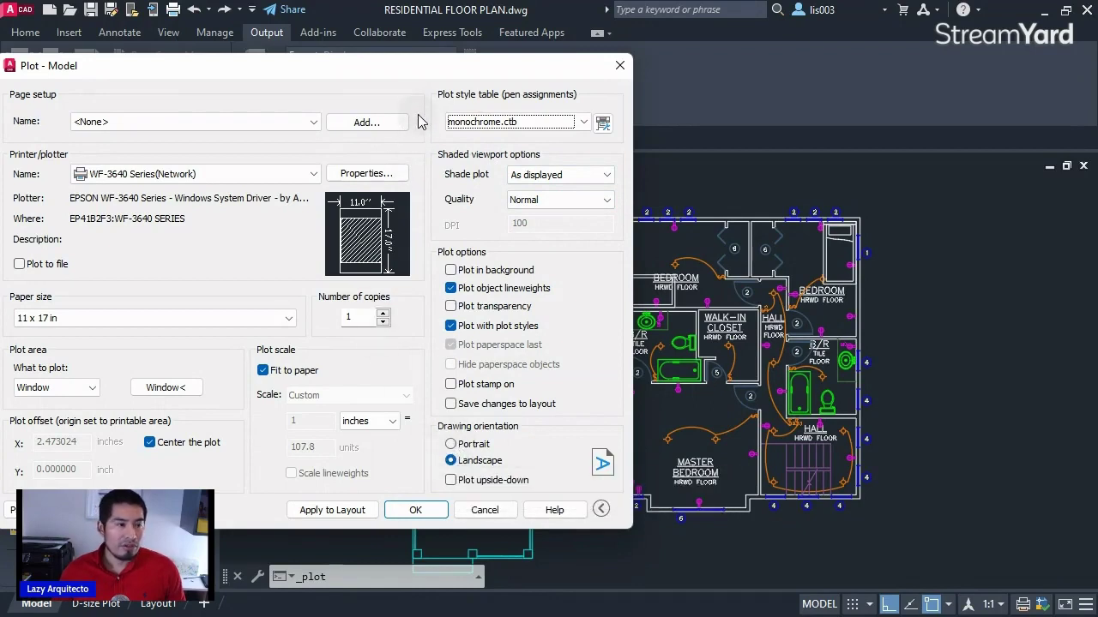
- Preview the model space plot with the current window and return to the plot settings
drag(413, 81, 653, 88)
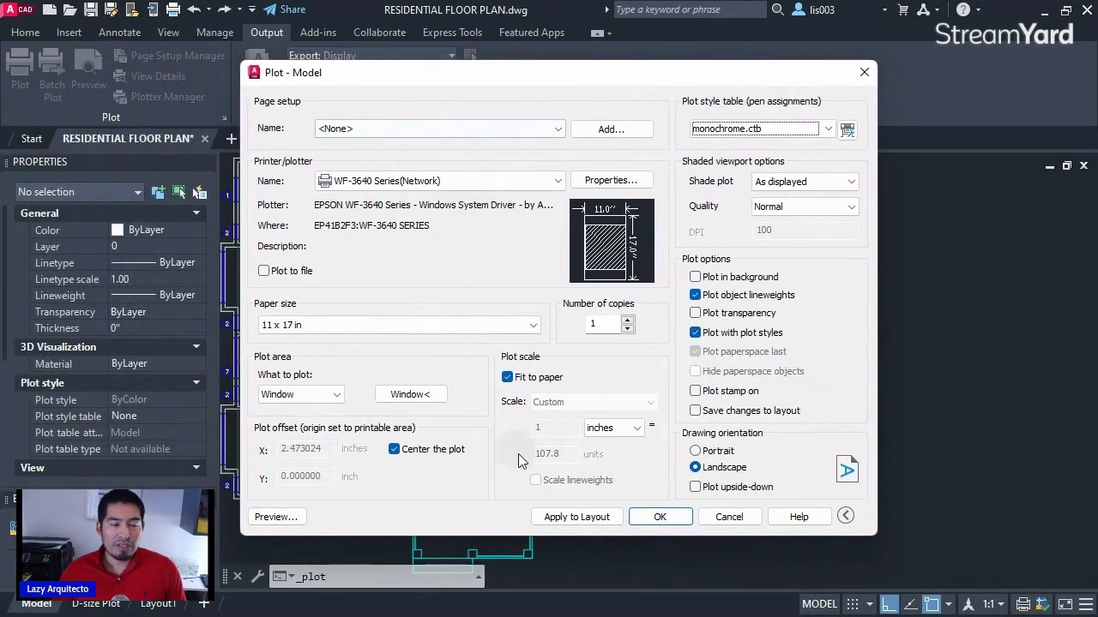
click(270, 513)
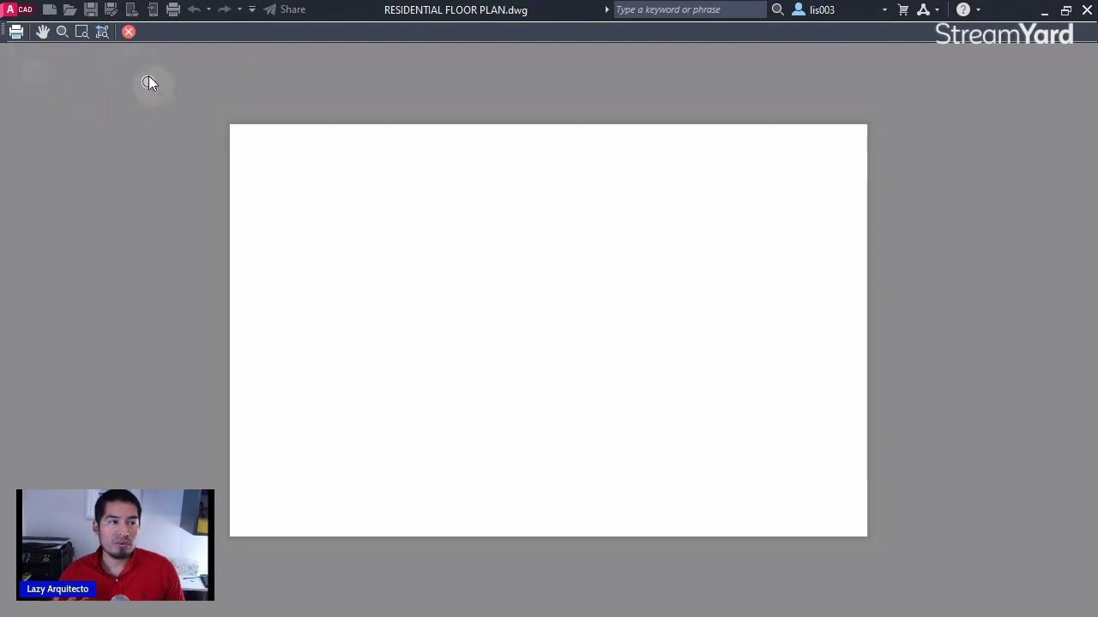
click(129, 36)
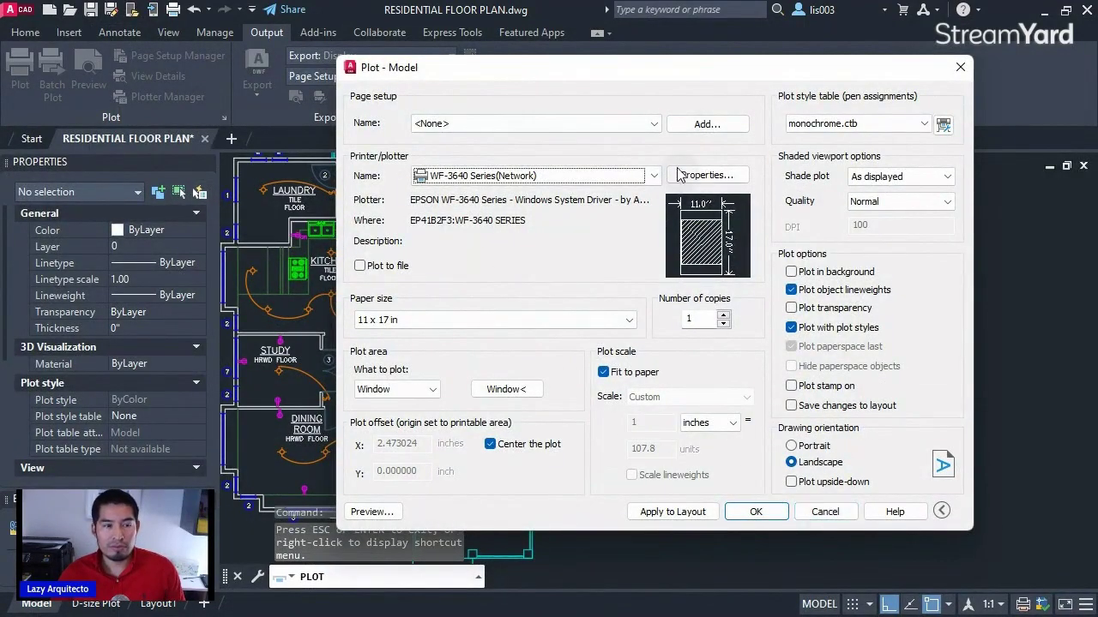
- Define the plot window around the whole second floor plan and print it from the plot preview
drag(591, 77, 789, 436)
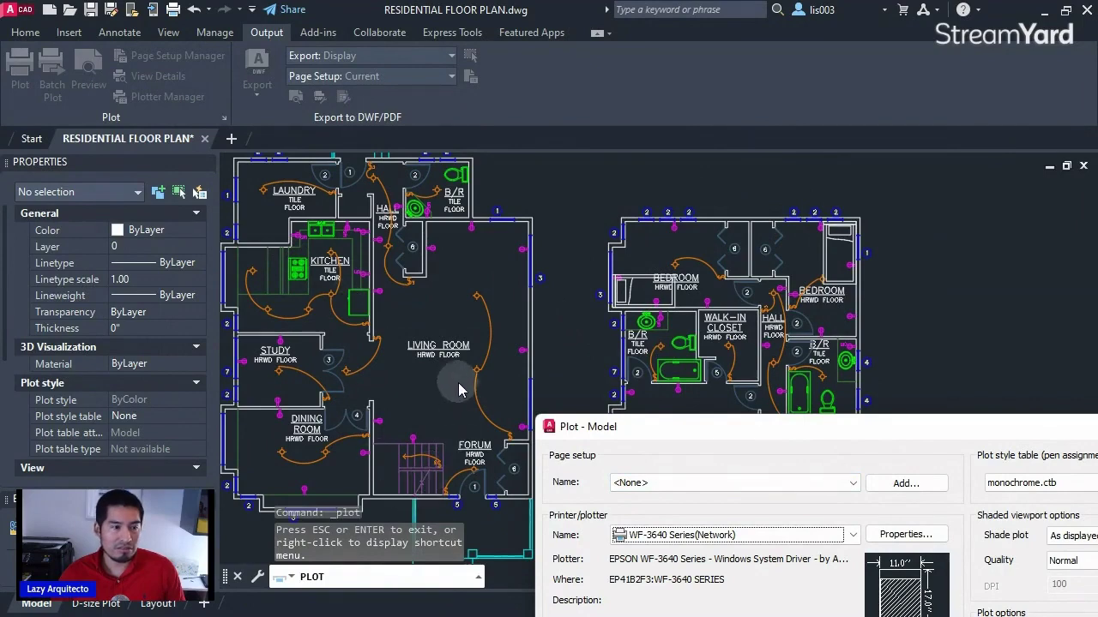
drag(841, 438, 378, 88)
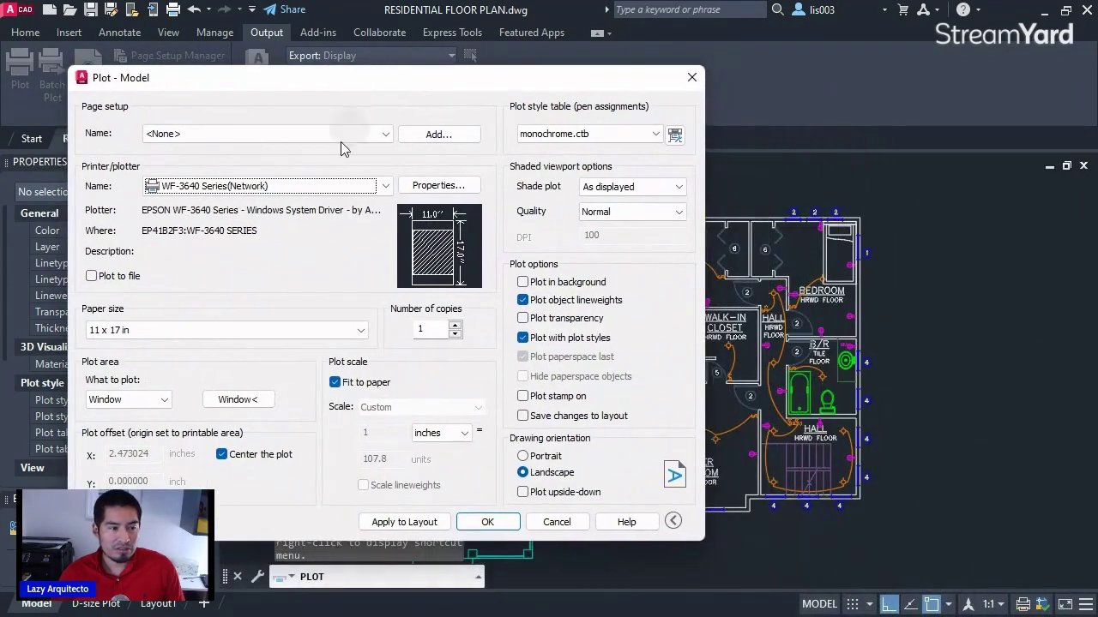
click(239, 401)
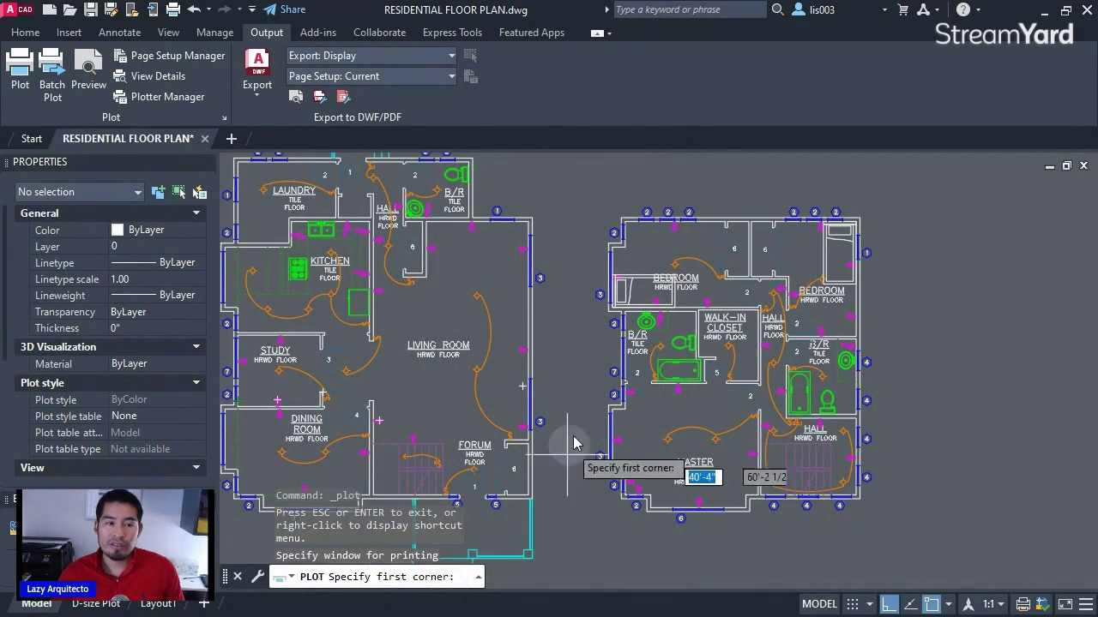
click(574, 183)
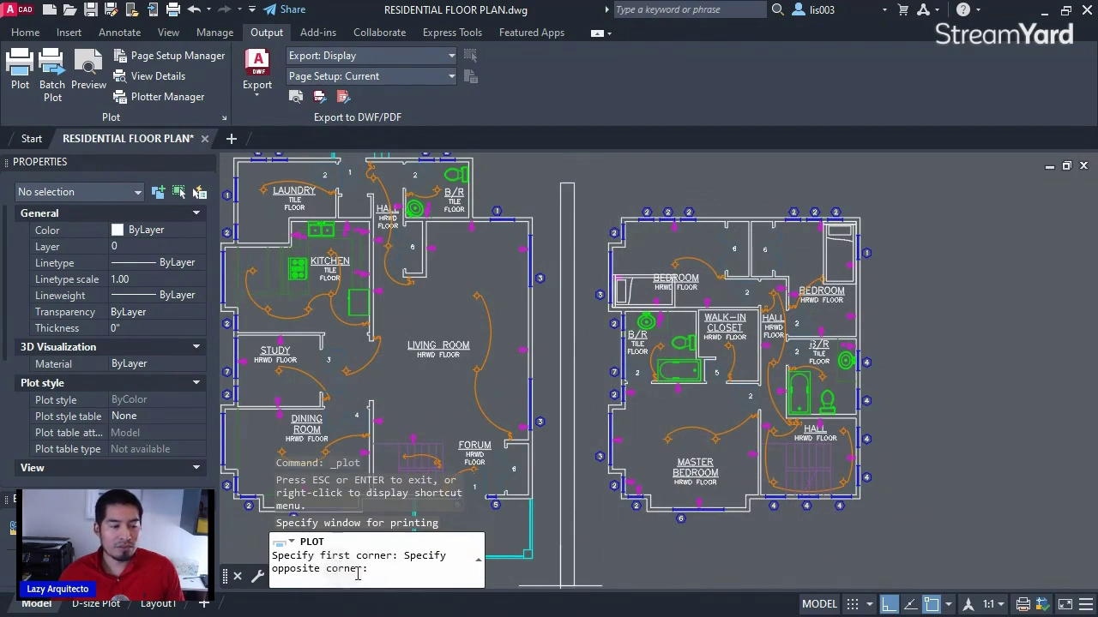
click(892, 546)
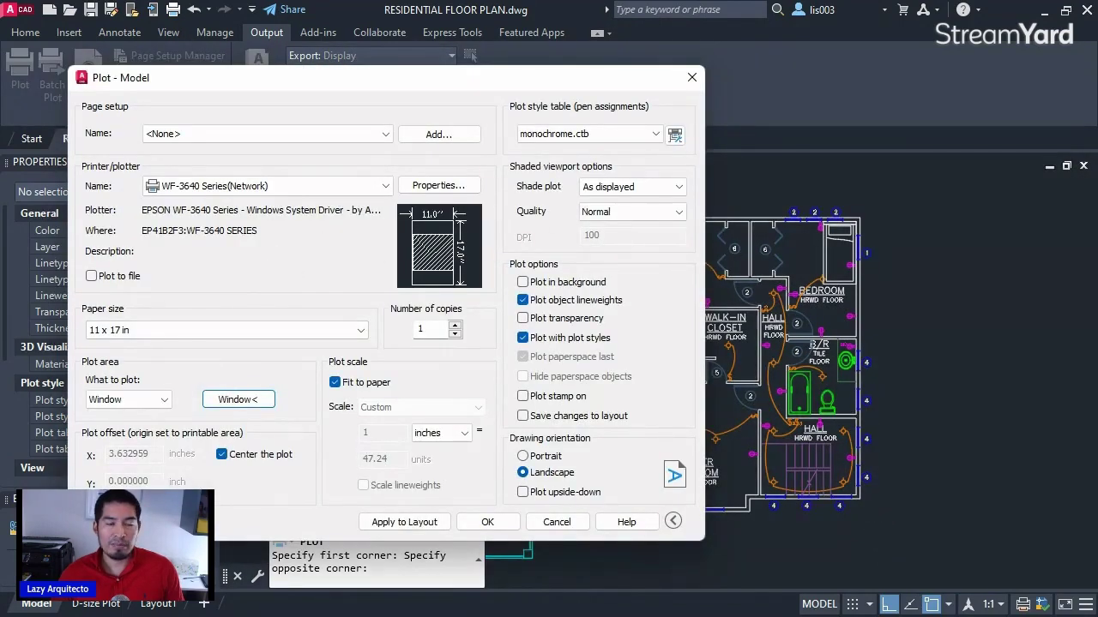
click(120, 521)
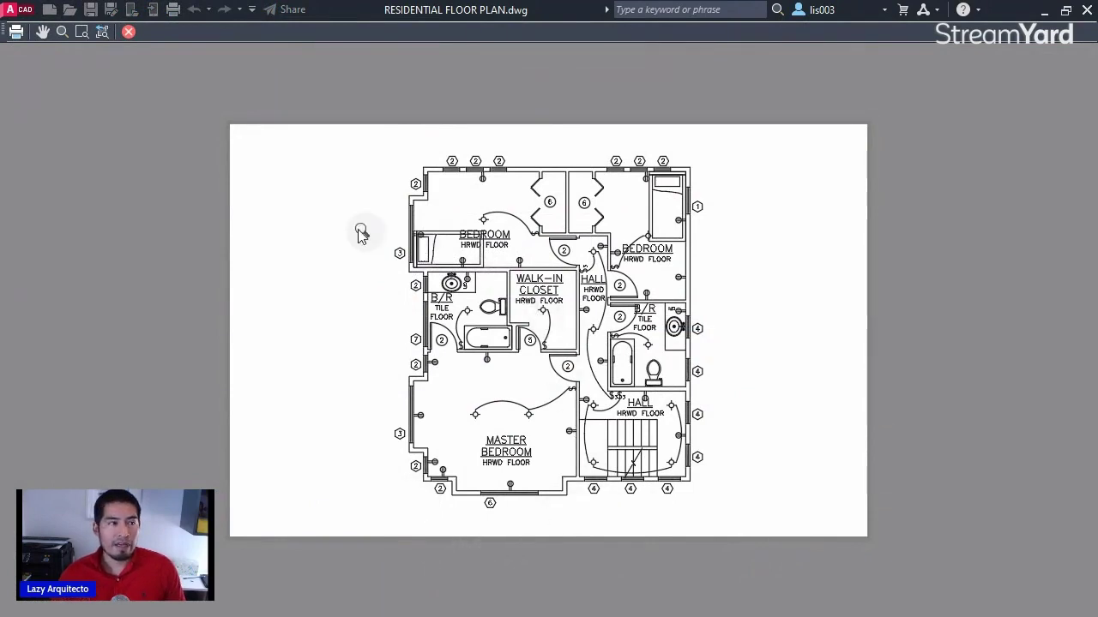
click(16, 32)
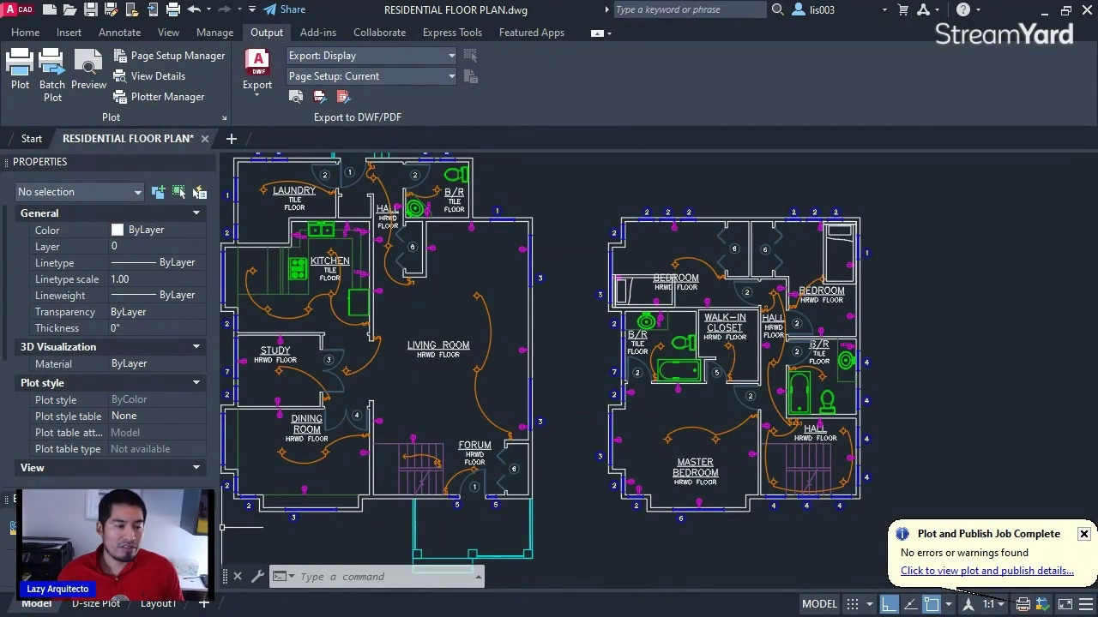
- Switch to the D-size Plot layout and open its plot settings
mouse_move(96, 605)
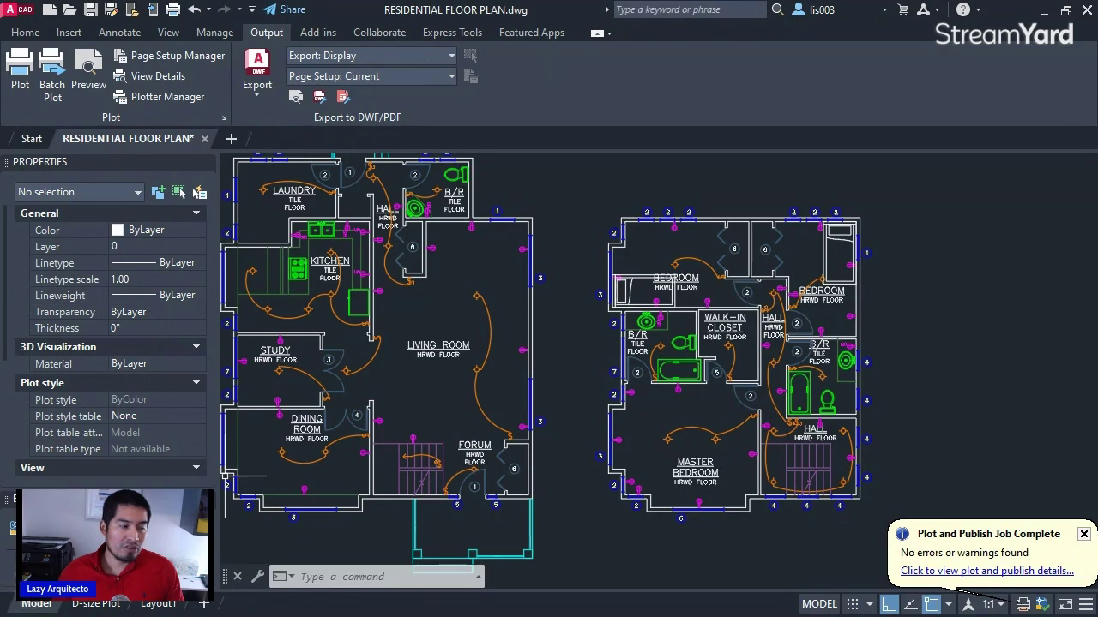
click(90, 607)
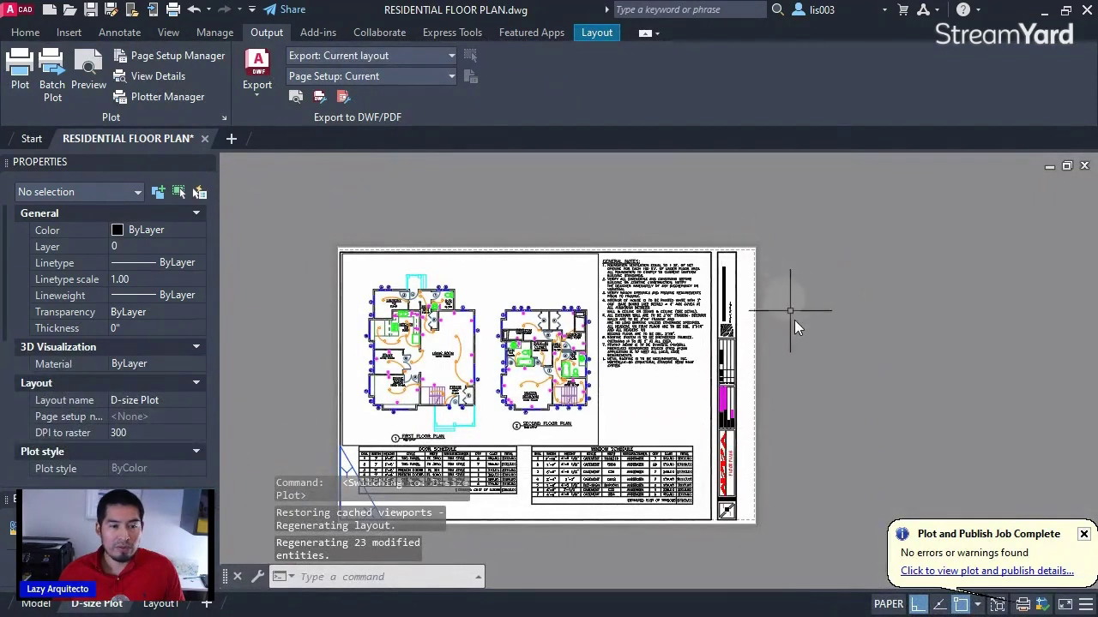
middle_drag(794, 320, 883, 296)
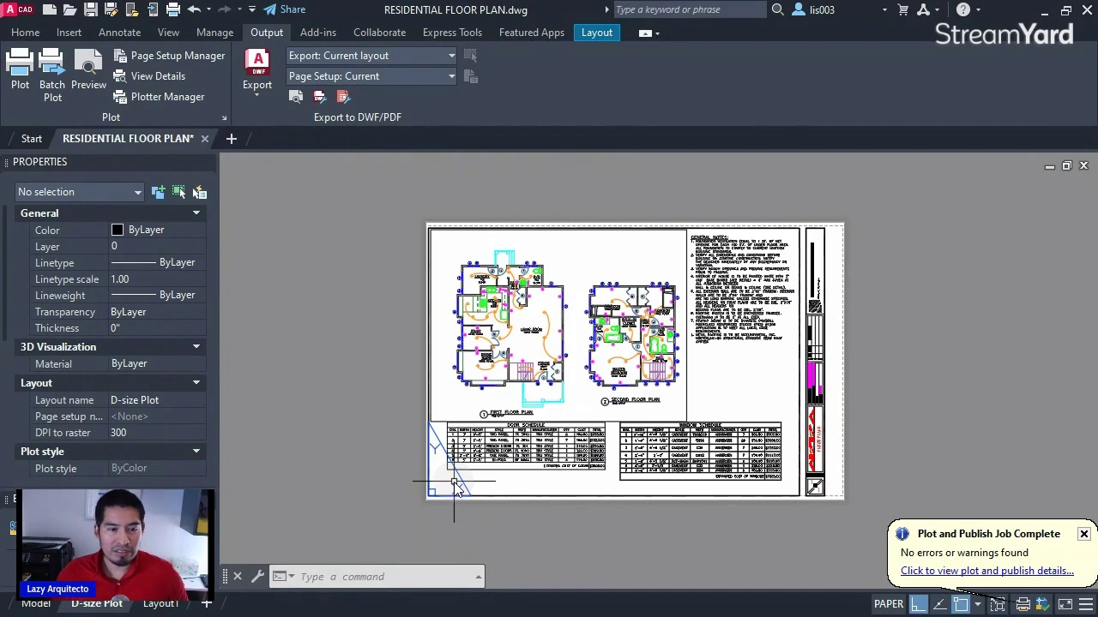
middle_drag(416, 444, 399, 448)
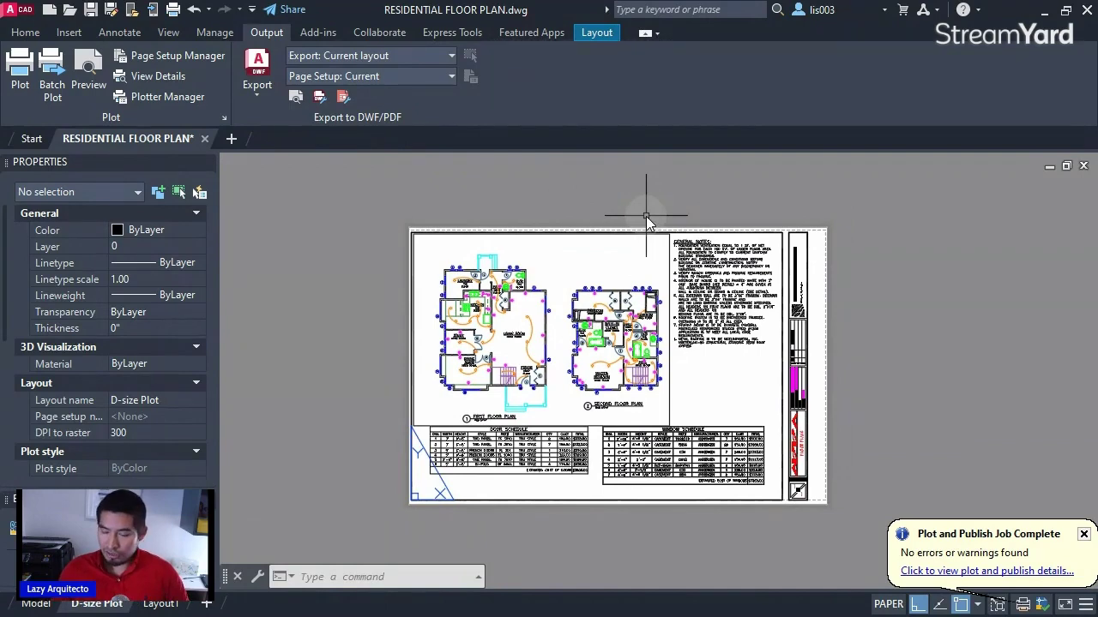
key(ctrl+p)
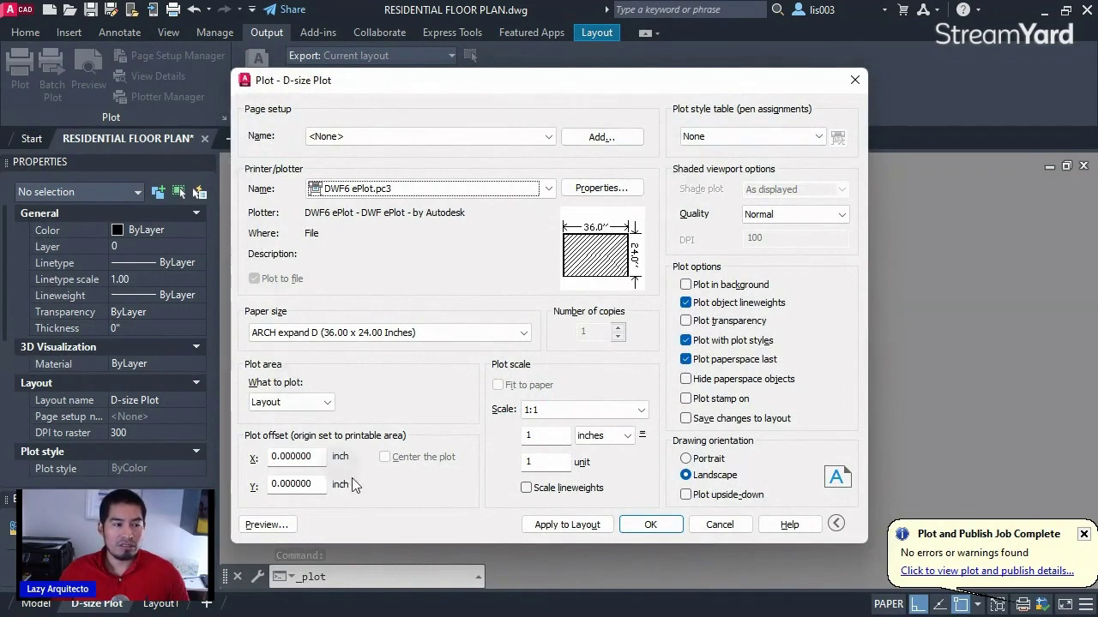
- Set the layout's printer to WF-3640 Series(Network) and accept the default paper size
drag(584, 88, 300, 67)
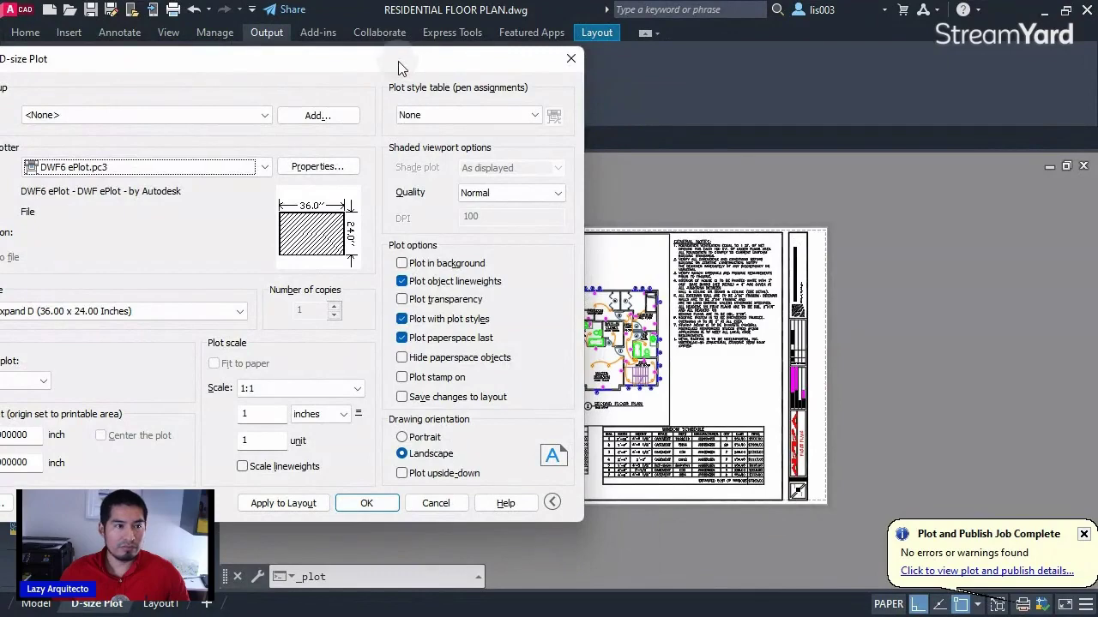
drag(406, 62, 664, 86)
click(403, 192)
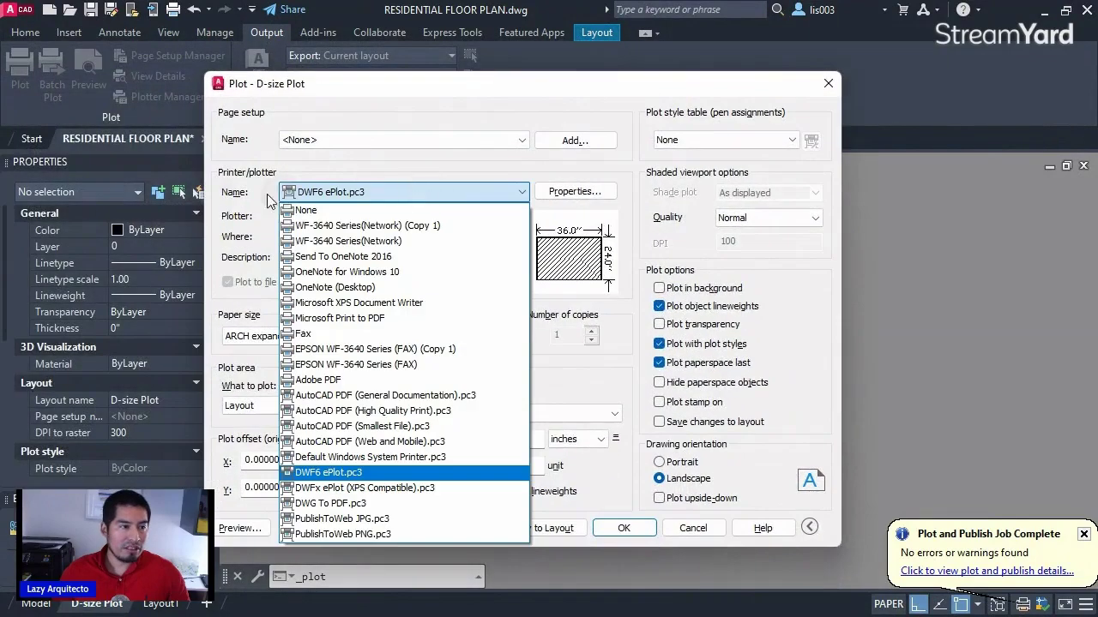
click(336, 243)
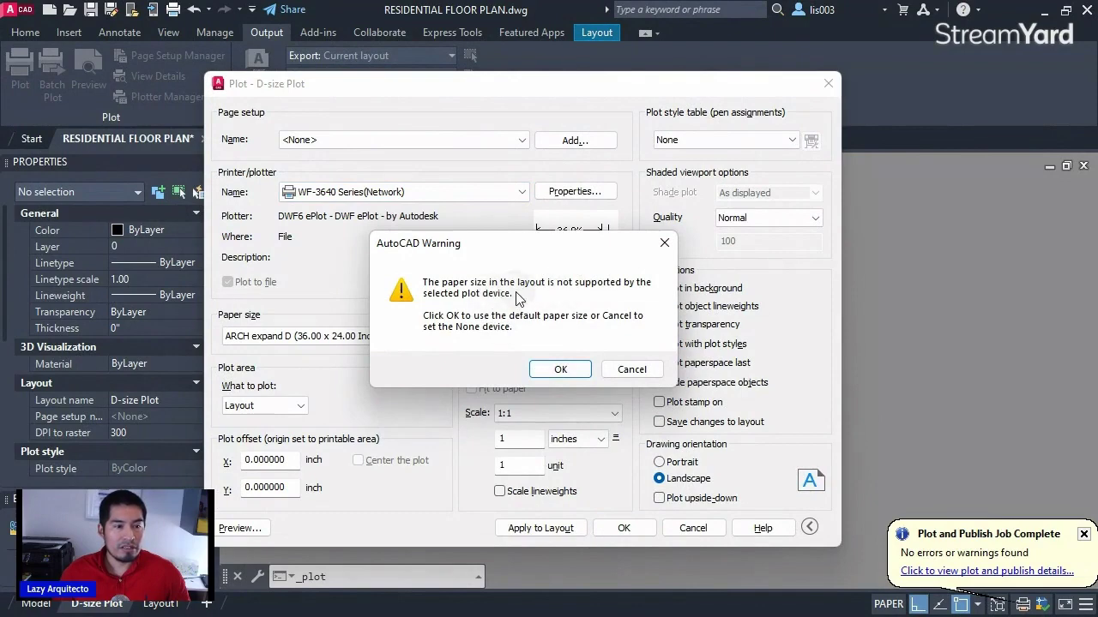
click(558, 370)
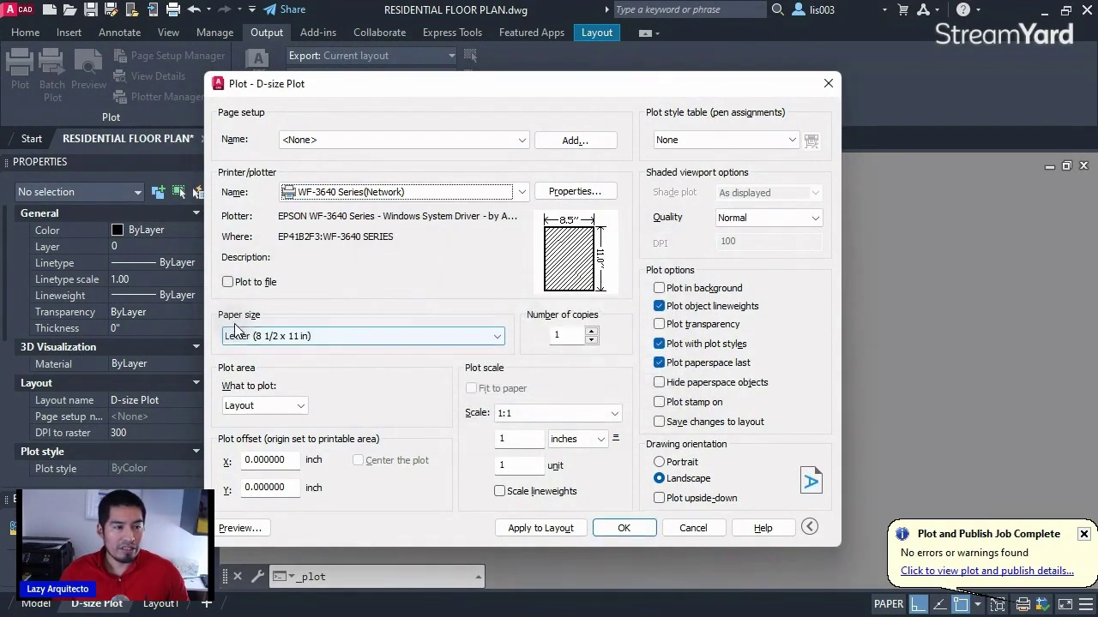
- Set the D-size Plot layout's paper size to 11 x 17 in and its plot area to Extents
click(327, 341)
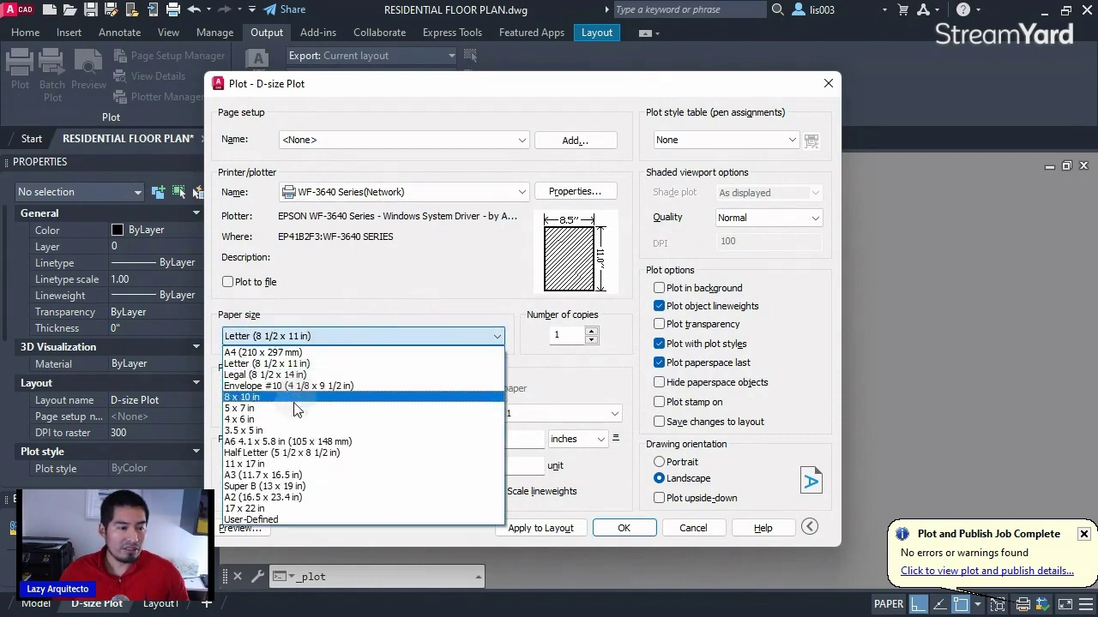
click(289, 463)
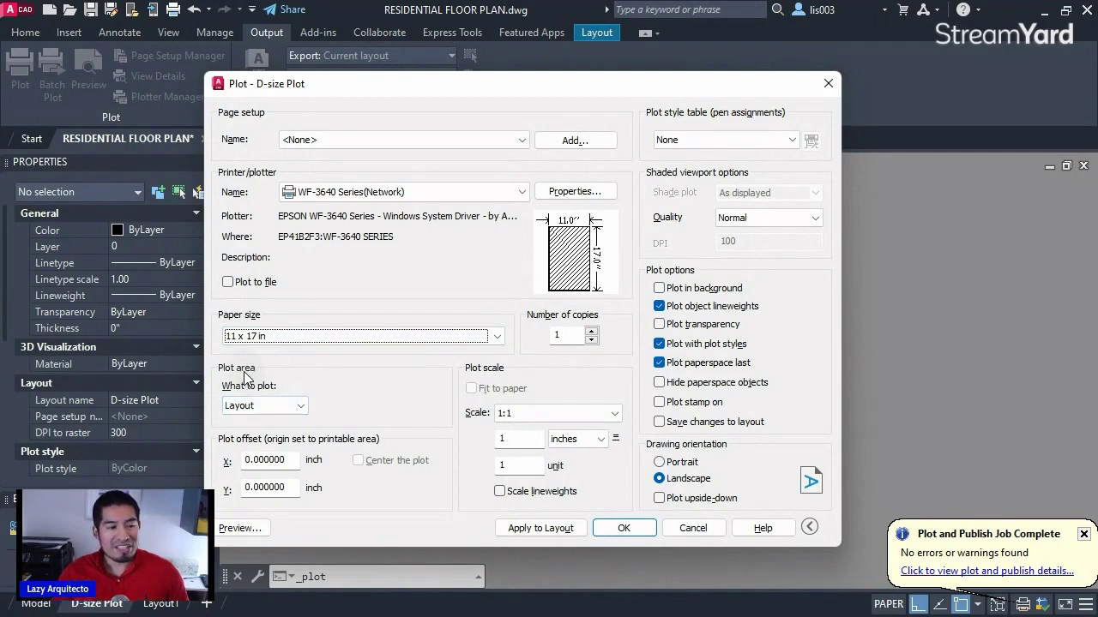
click(282, 405)
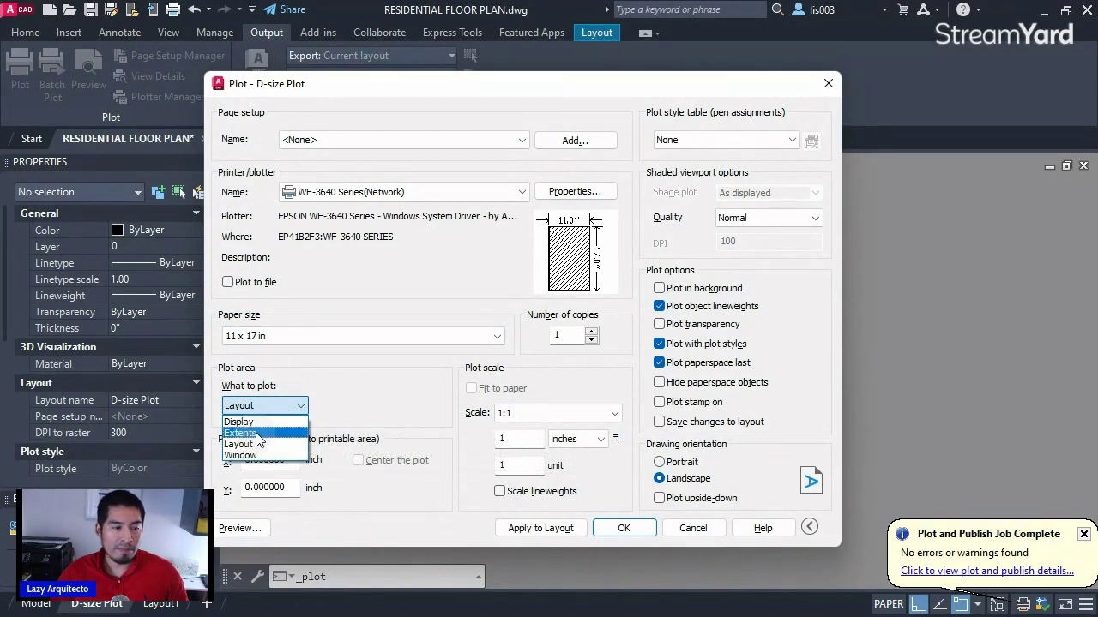
click(257, 434)
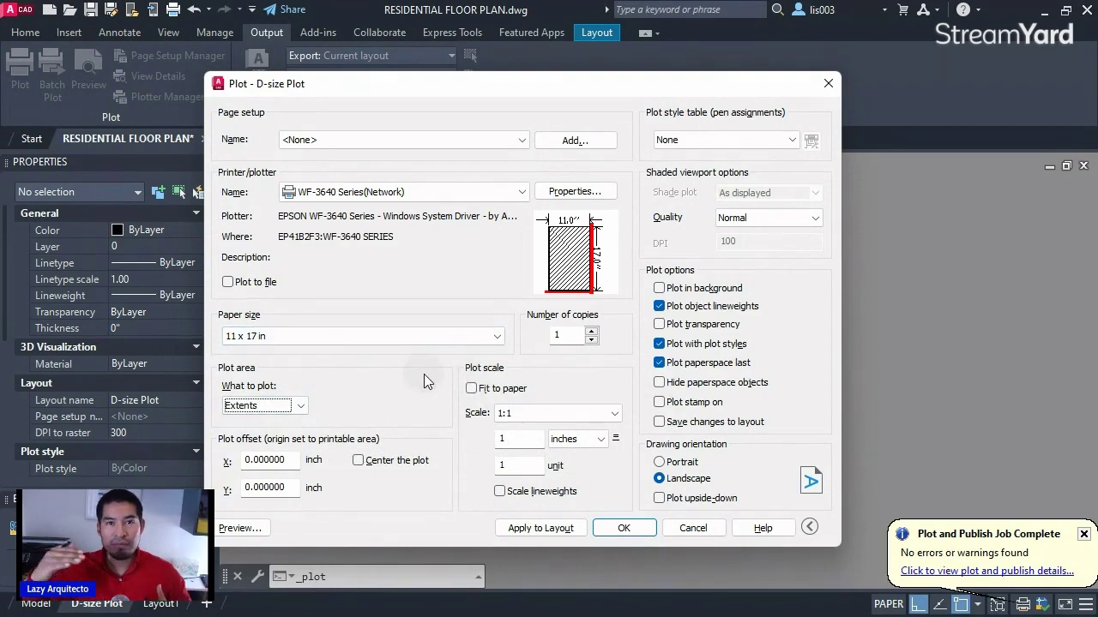
- Center the plot, fit it to the paper with scaled lineweights, and assign the monochrome.ctb plot style table
click(359, 463)
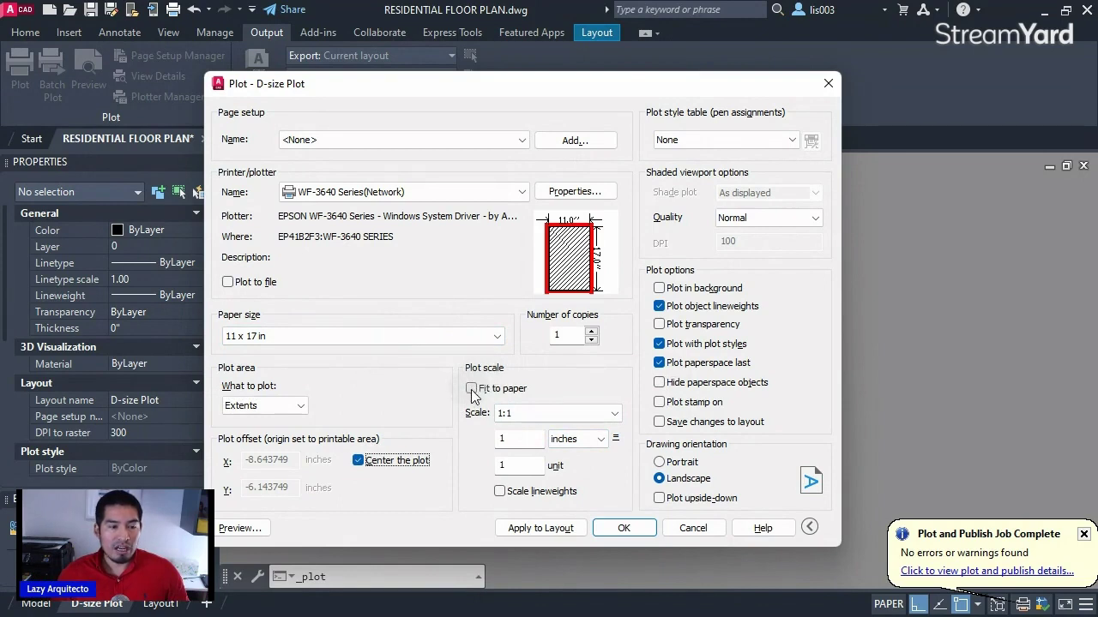
click(472, 388)
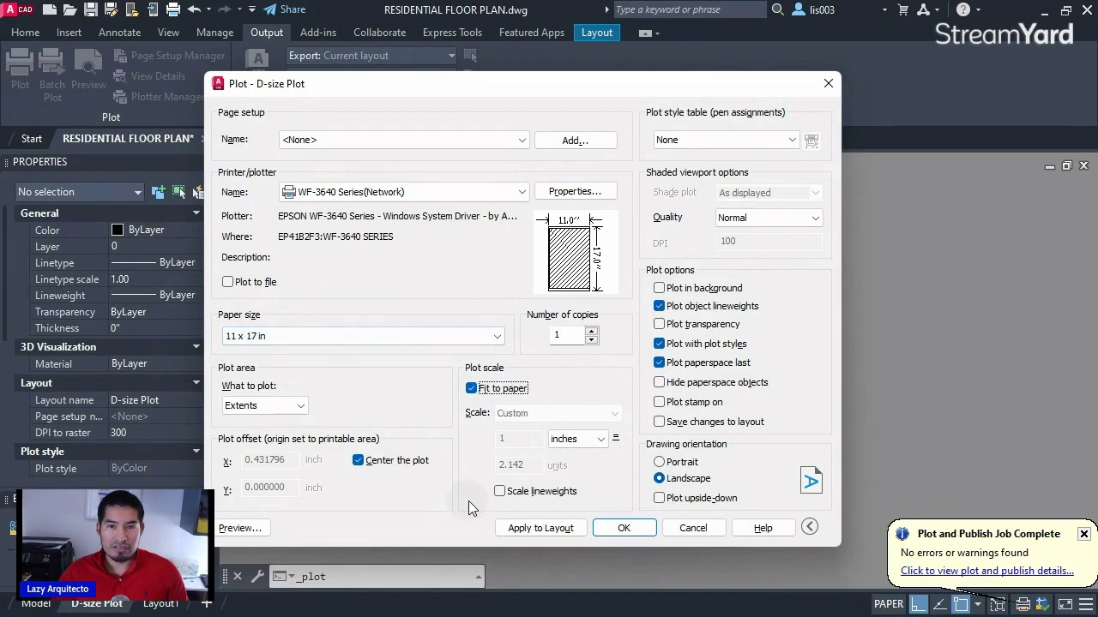
click(502, 494)
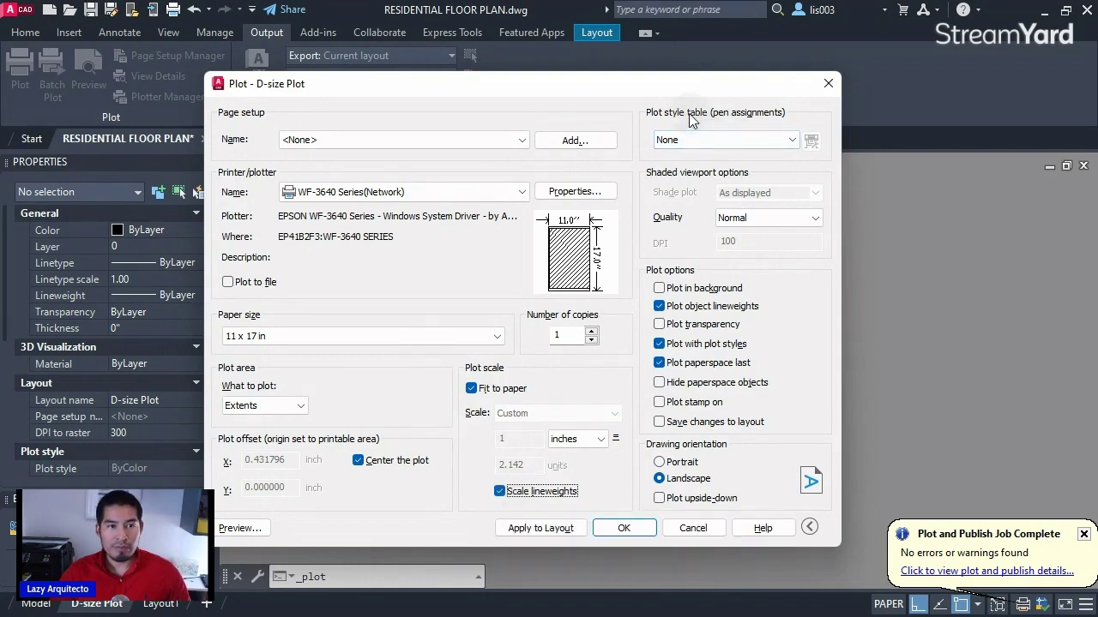
click(699, 139)
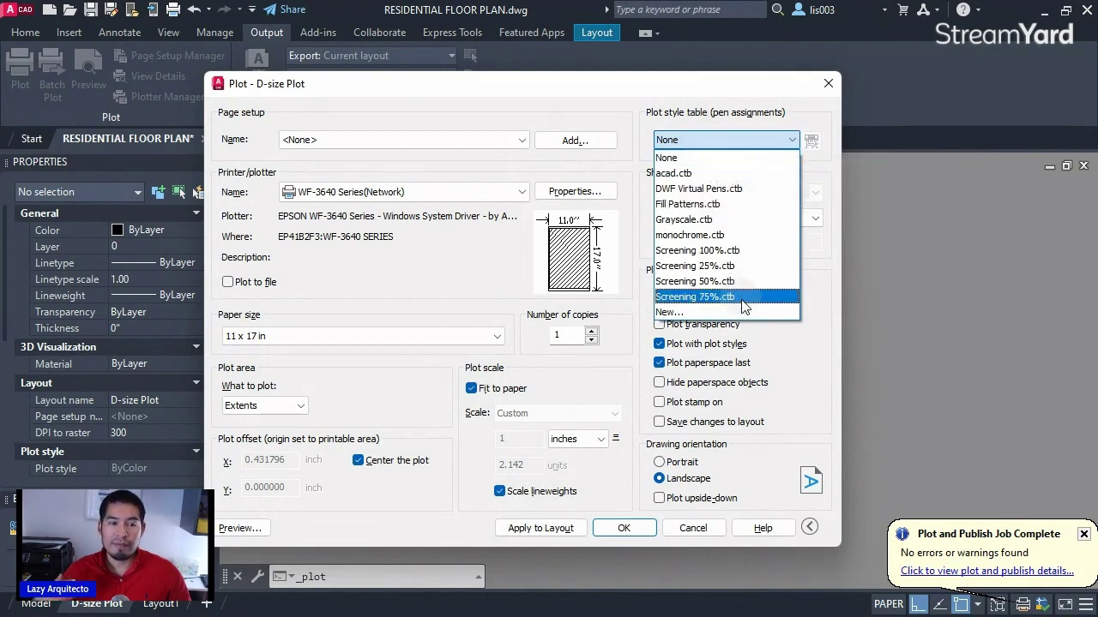
click(705, 235)
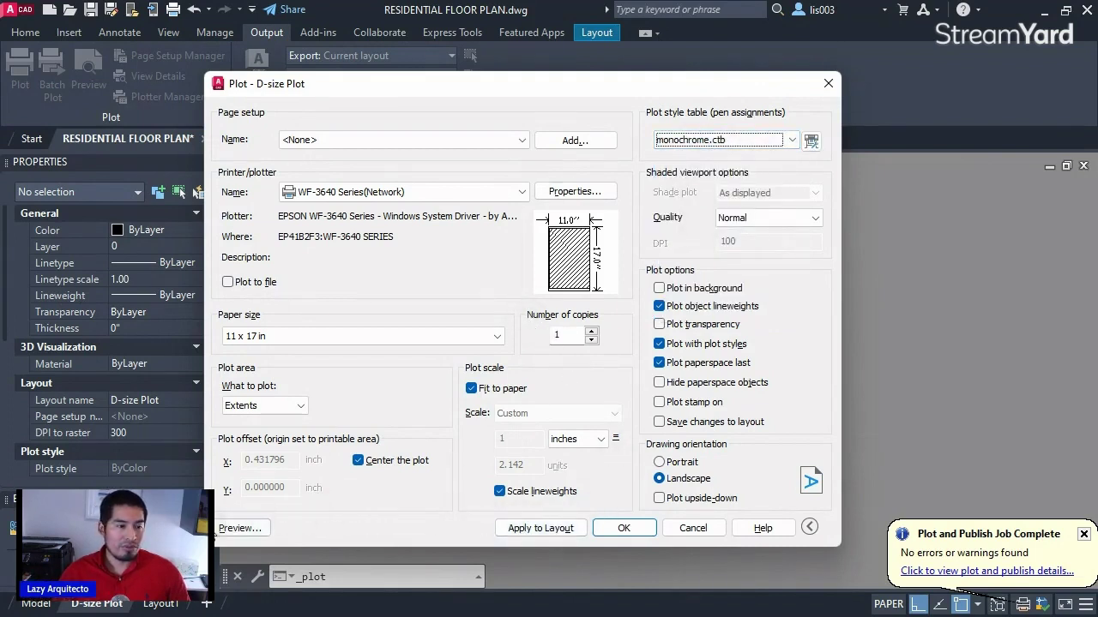
- Preview the D-size Plot sheet and print it from the preview
click(239, 529)
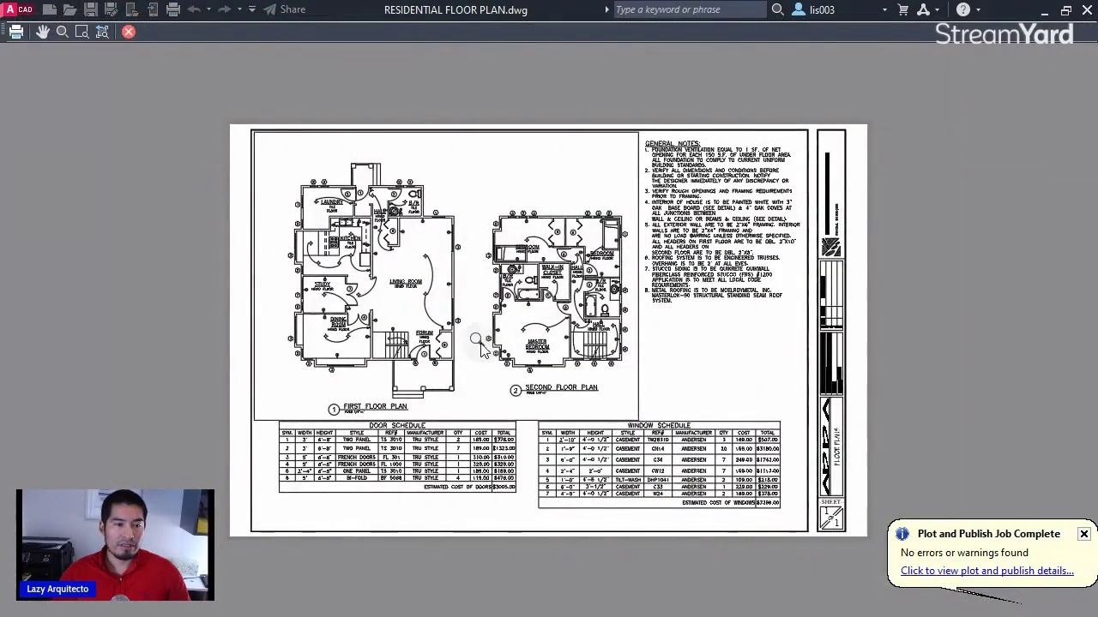
scroll(476, 341, up, 2)
scroll(341, 214, down, 3)
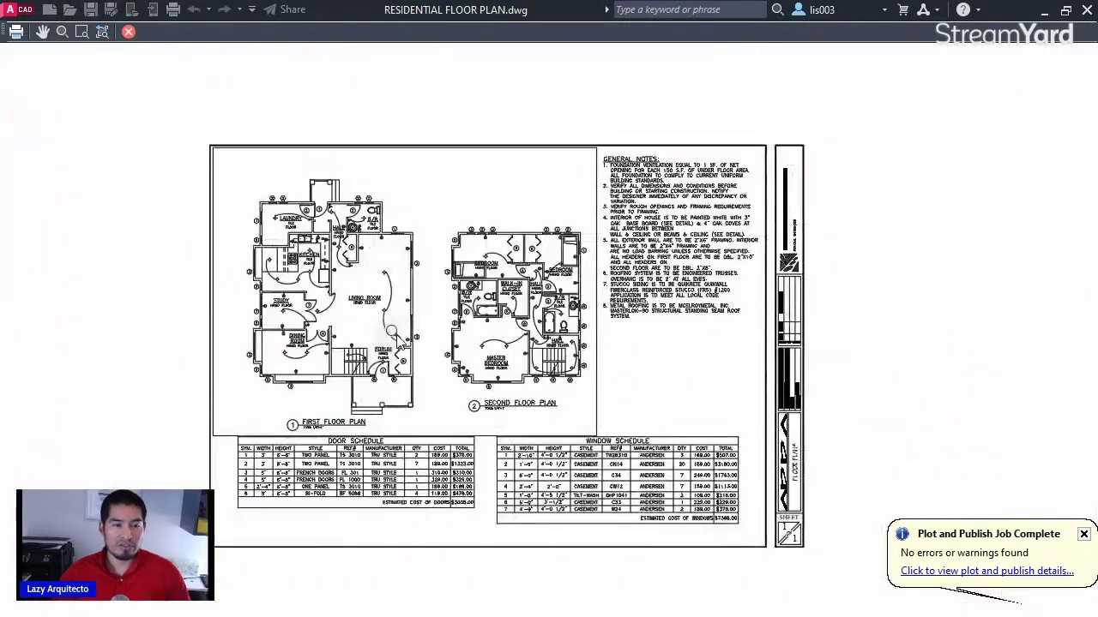
scroll(273, 210, down, 2)
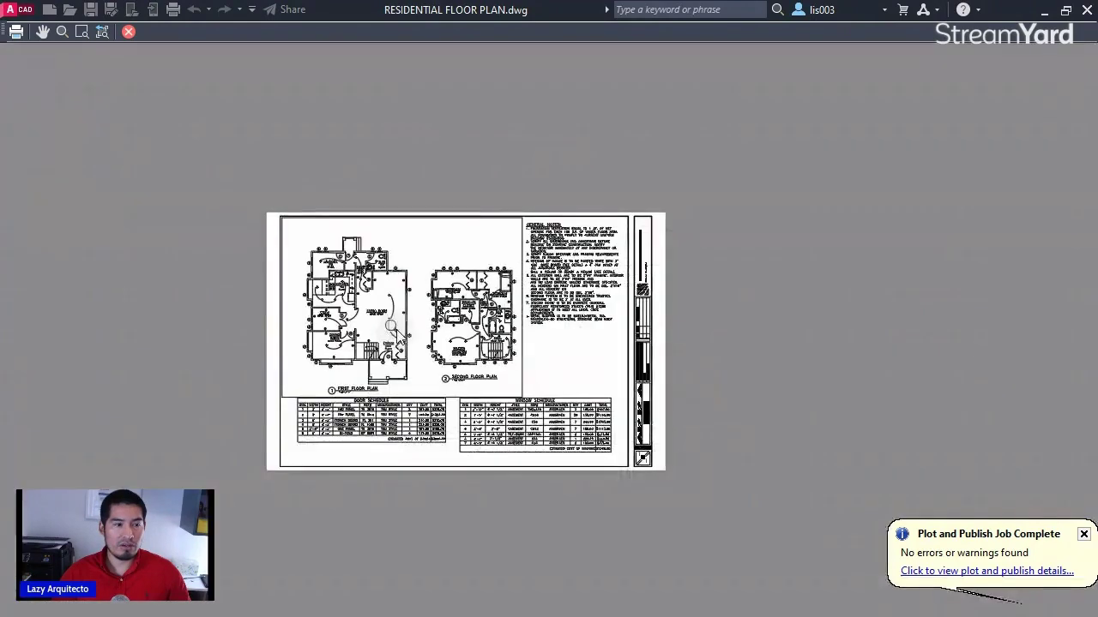
click(18, 34)
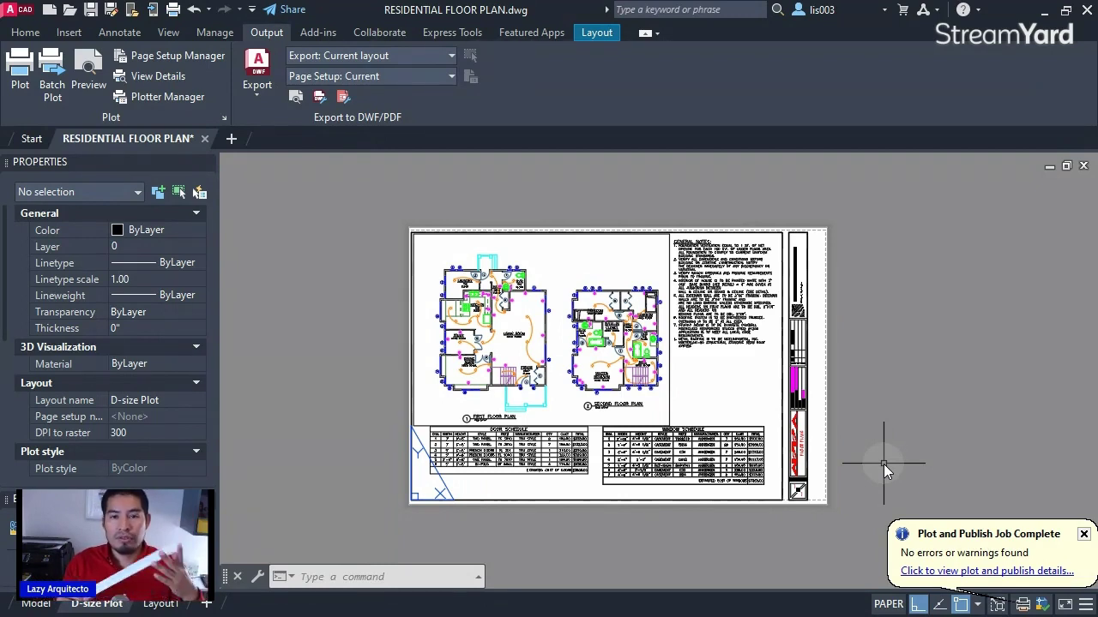
- Switch to the blank Layout1 and bring its whole sheet into view
middle_drag(883, 464, 849, 463)
mouse_move(169, 606)
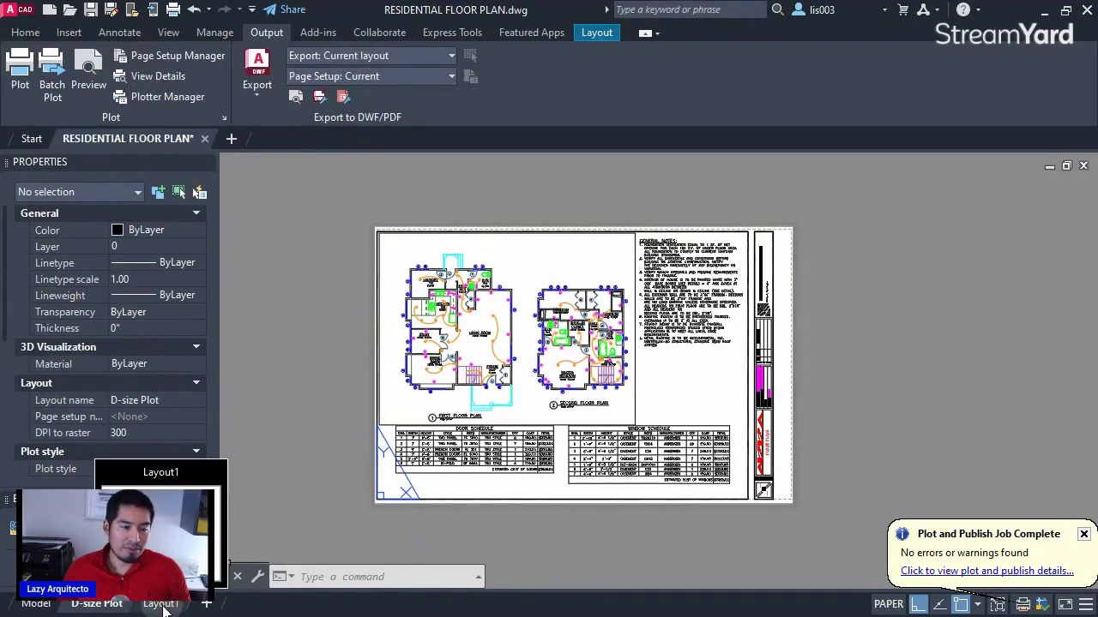
click(163, 605)
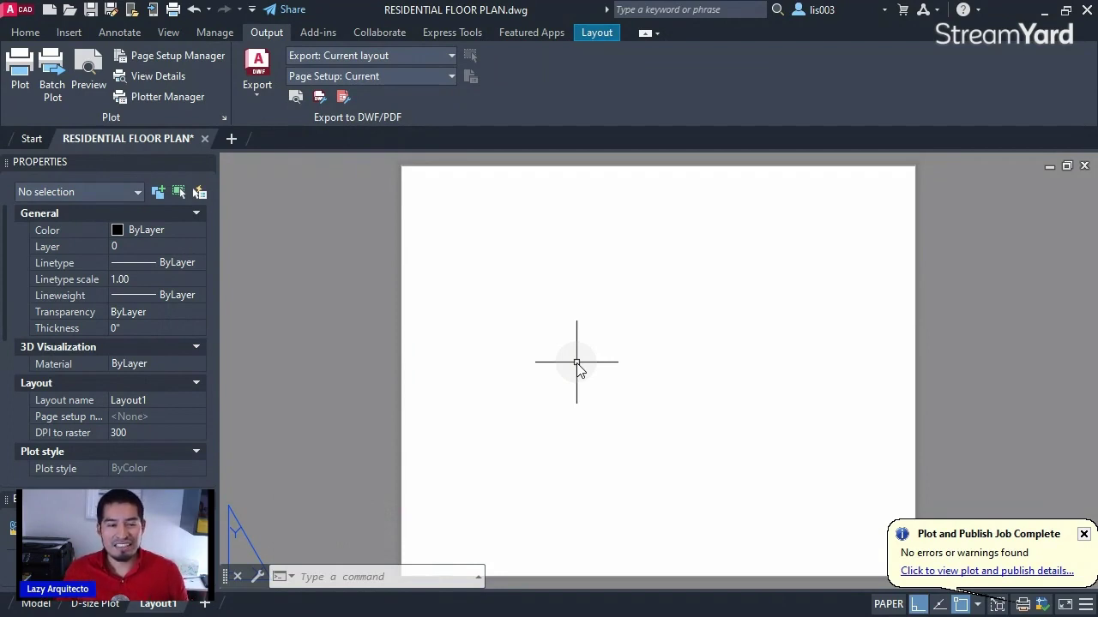
scroll(577, 363, down, 3)
middle_drag(552, 331, 547, 343)
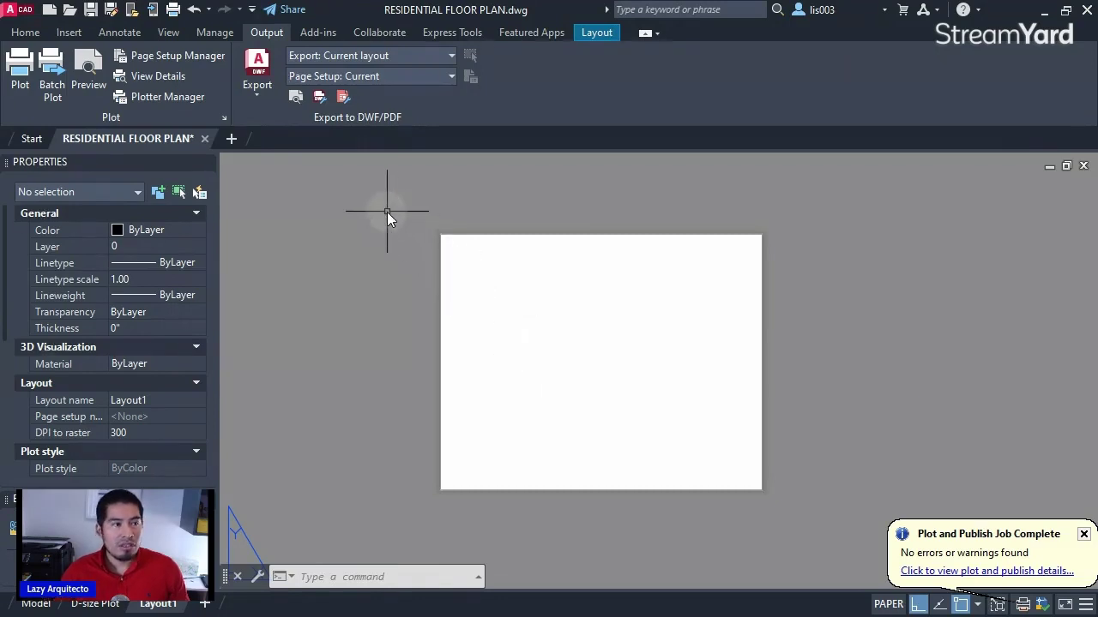
- Create a new drawing from the Tutorial-iArch template after comparing it with the Tutorial-iMfg and Tutorial-mArch templates
click(14, 12)
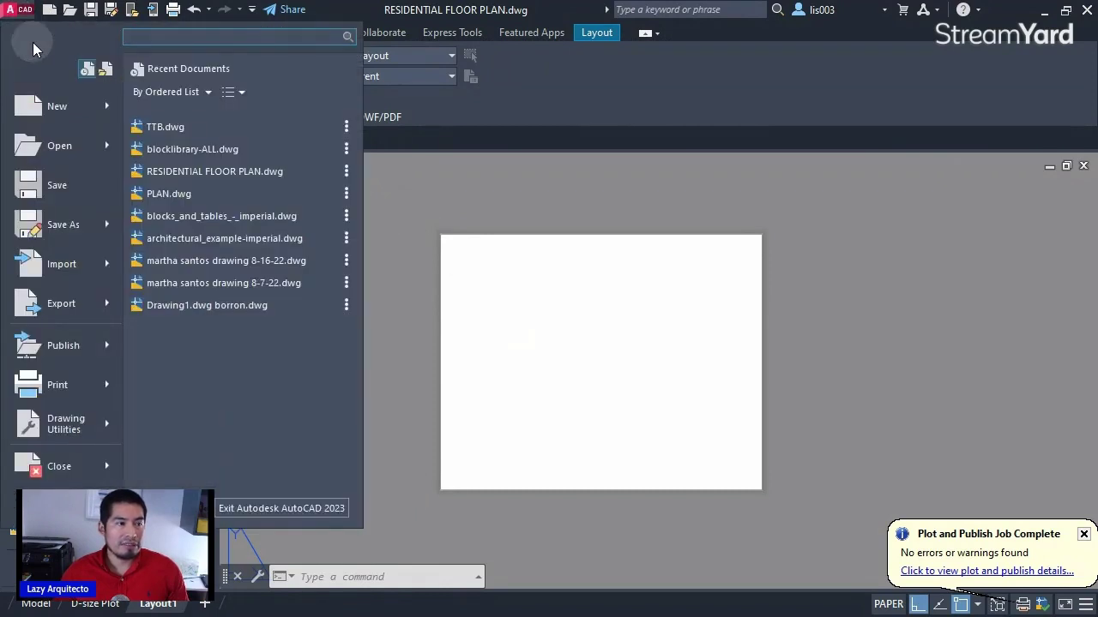
click(69, 112)
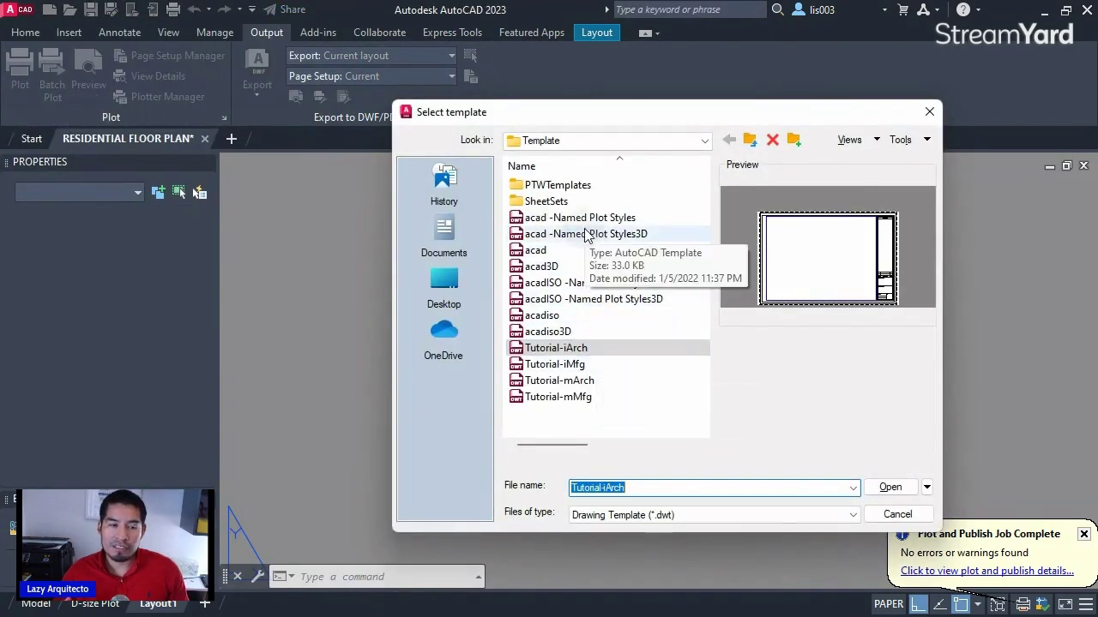
click(593, 345)
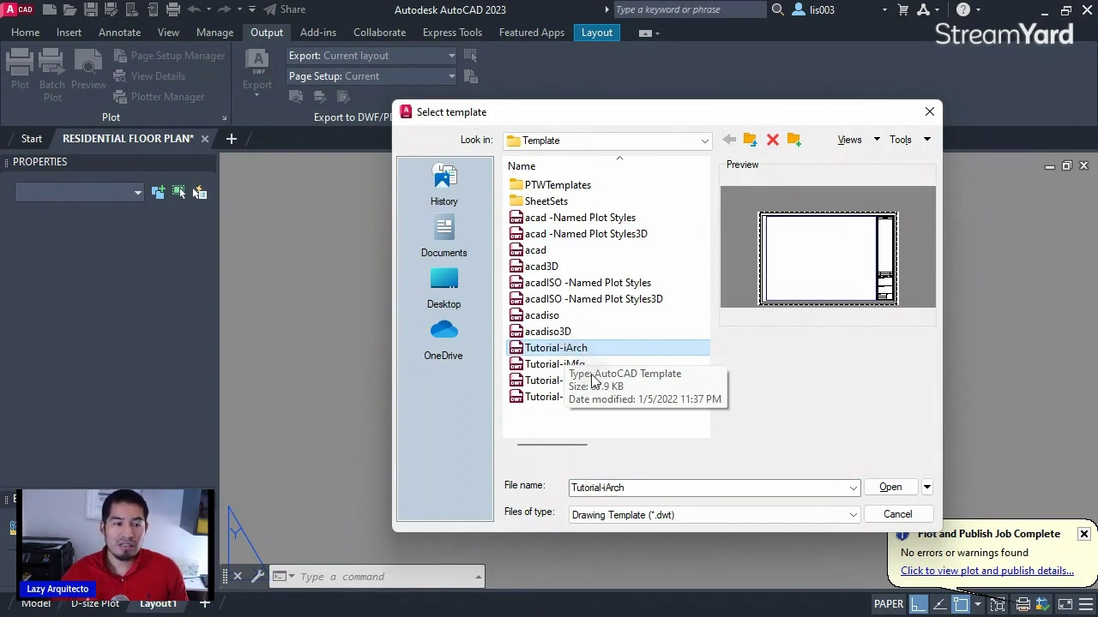
click(572, 367)
click(576, 381)
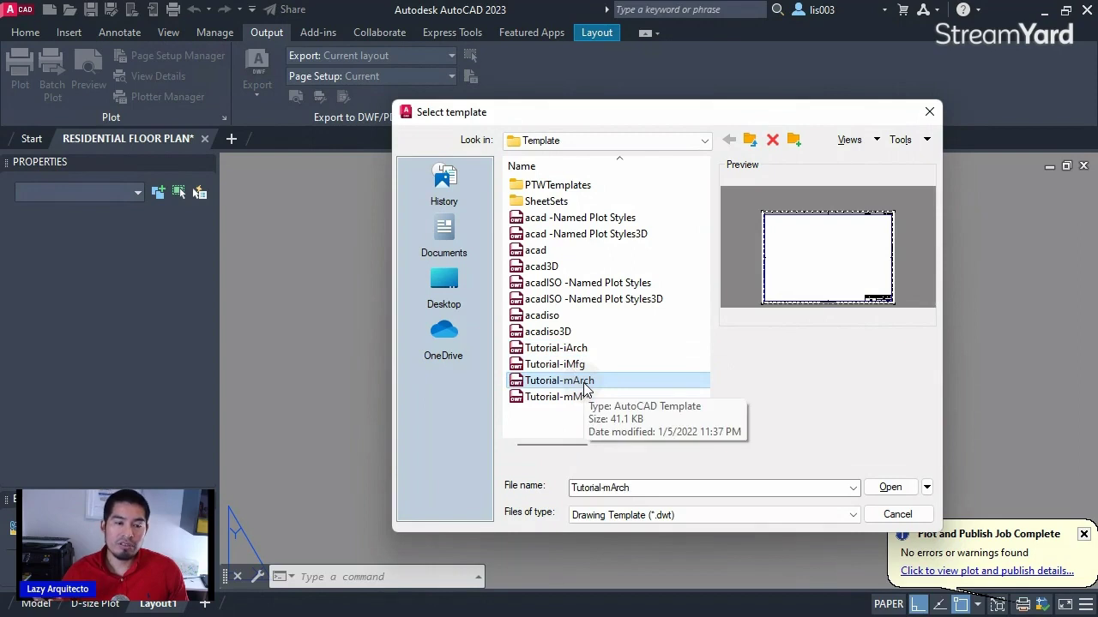
click(581, 348)
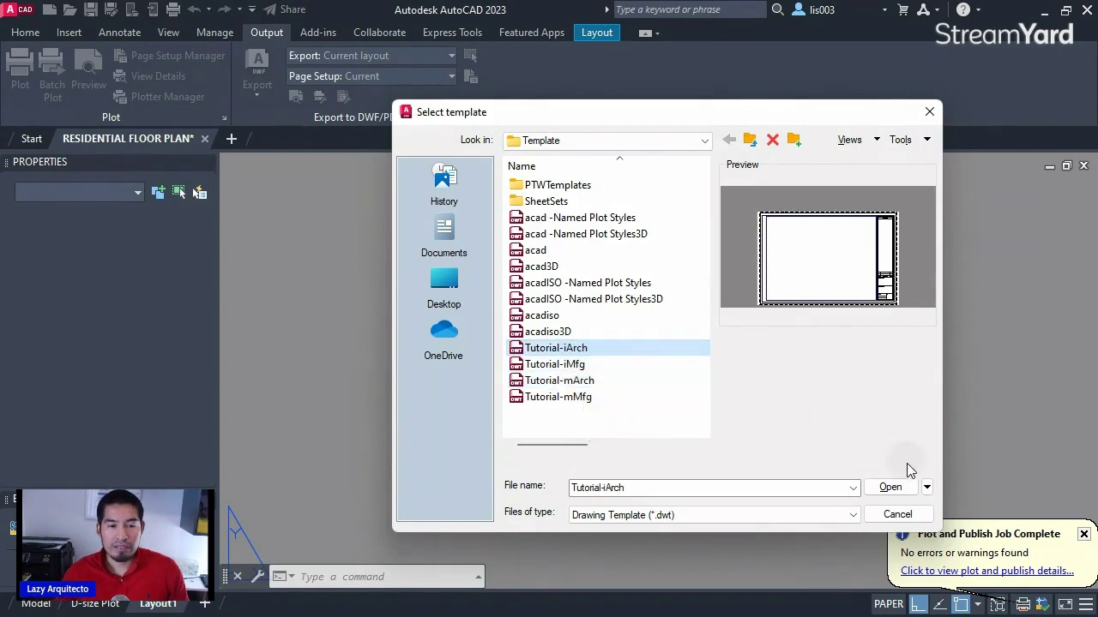
click(892, 487)
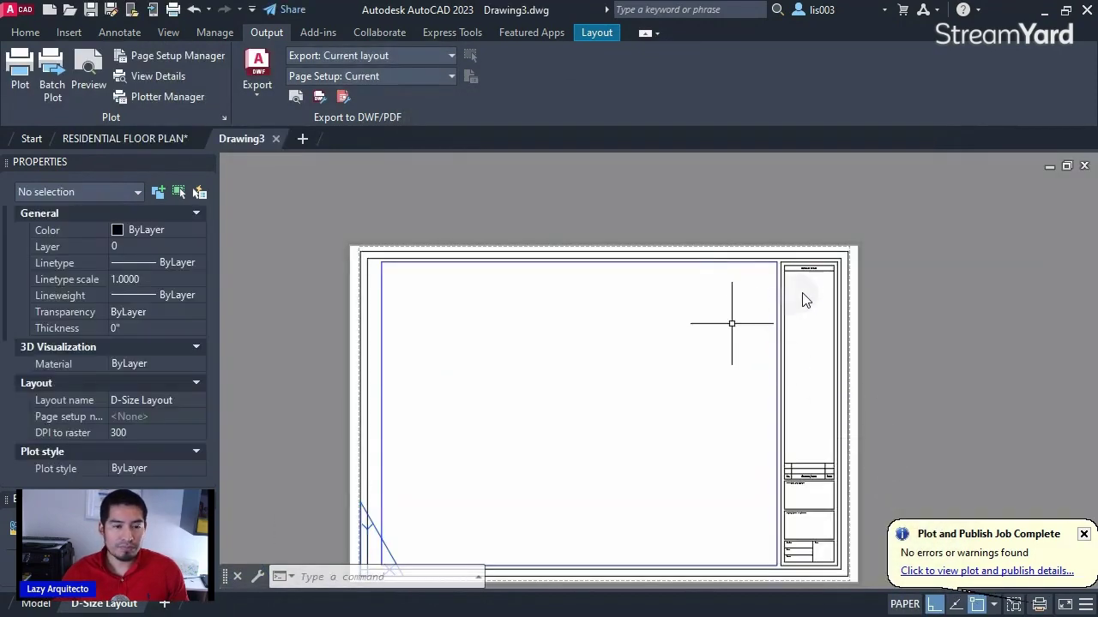
- Select the template's title block to inspect it as a block reference, and clear the selection
click(796, 276)
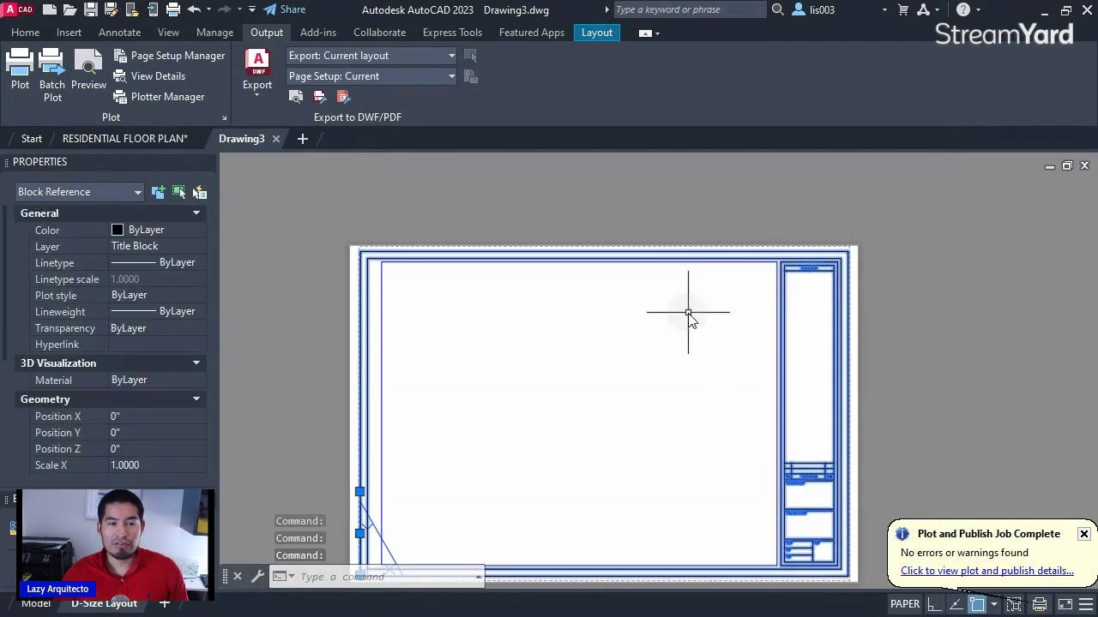
scroll(693, 314, down, 2)
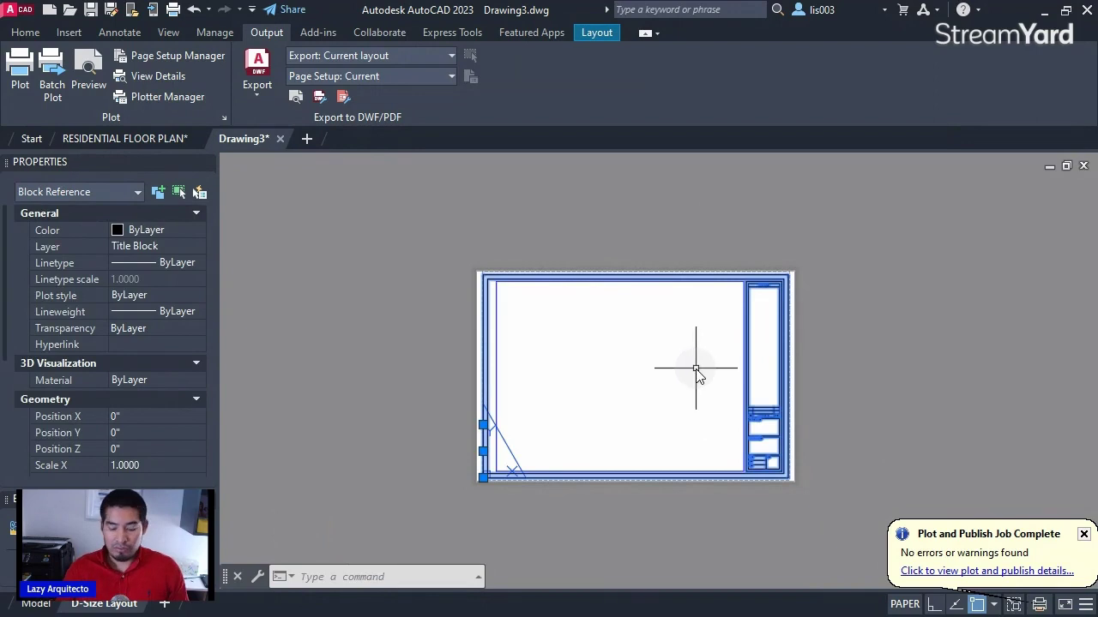
key(Escape)
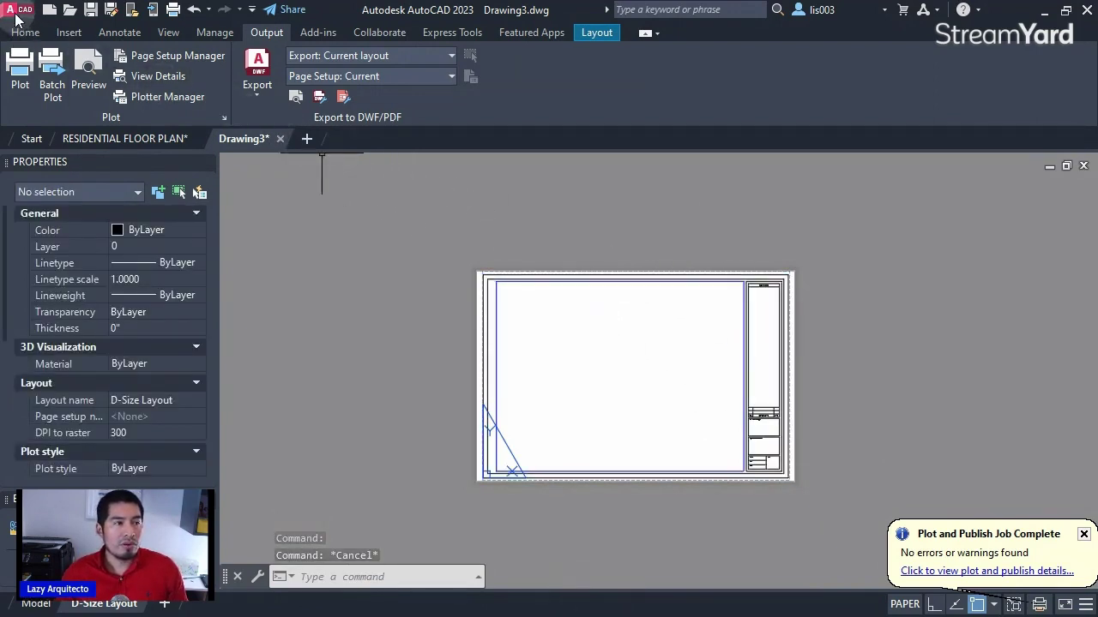
- Open the recent drawing TTB.dwg containing the 11X17 title block
click(12, 11)
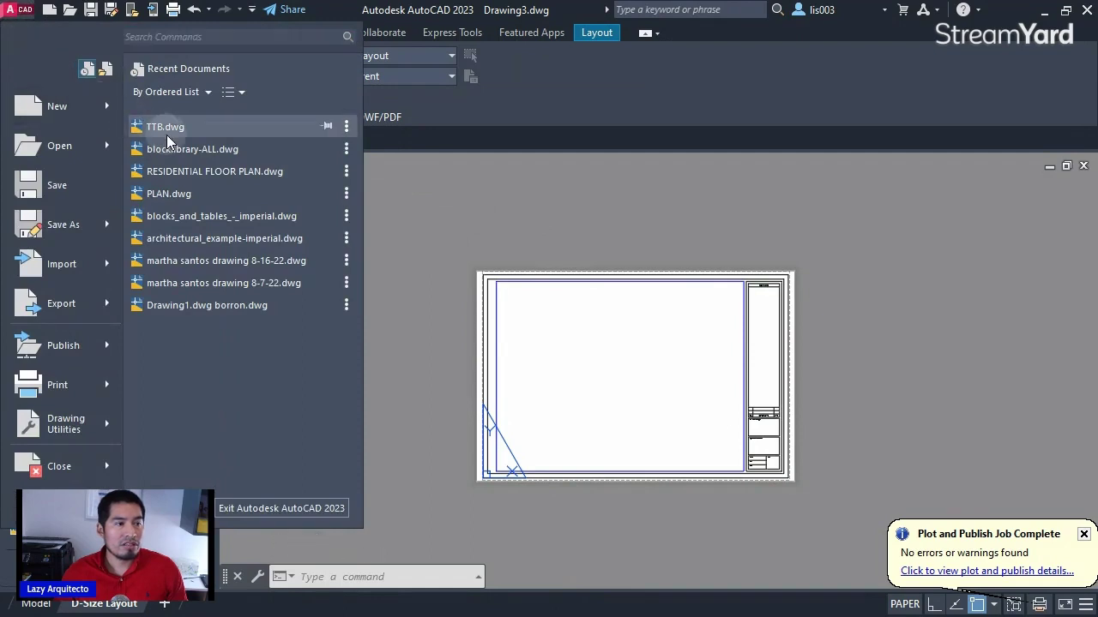
click(14, 10)
click(13, 11)
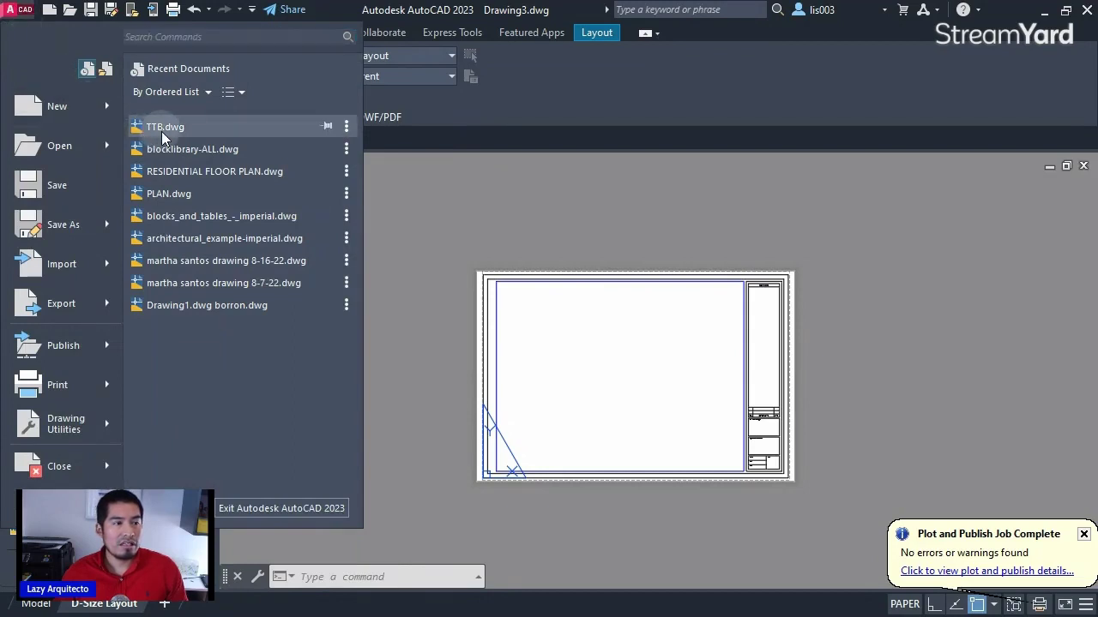
mouse_move(161, 133)
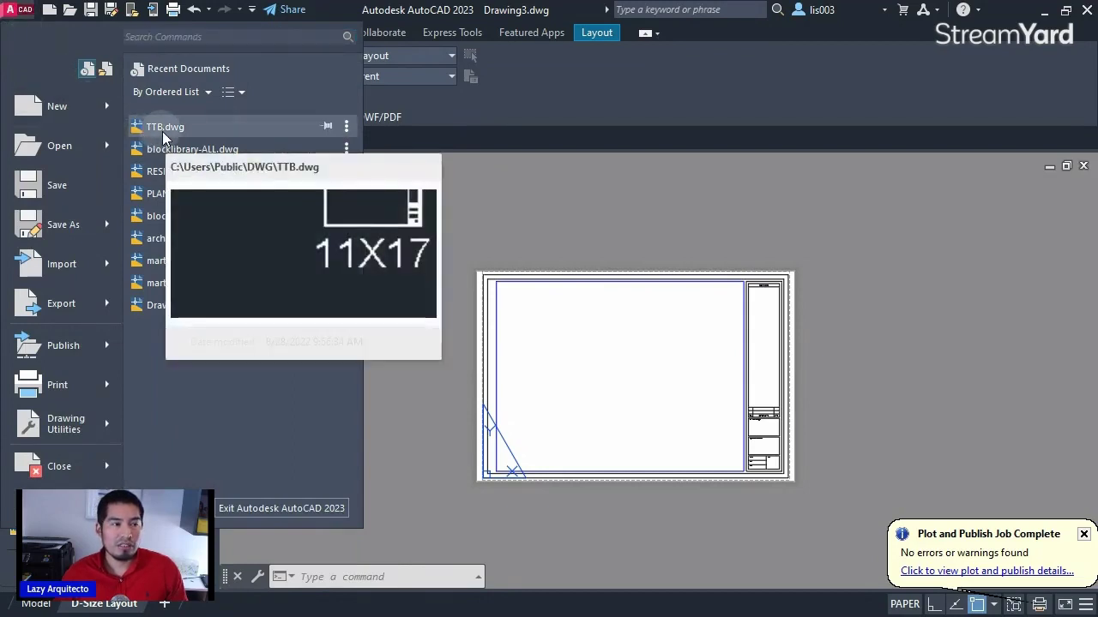
click(163, 131)
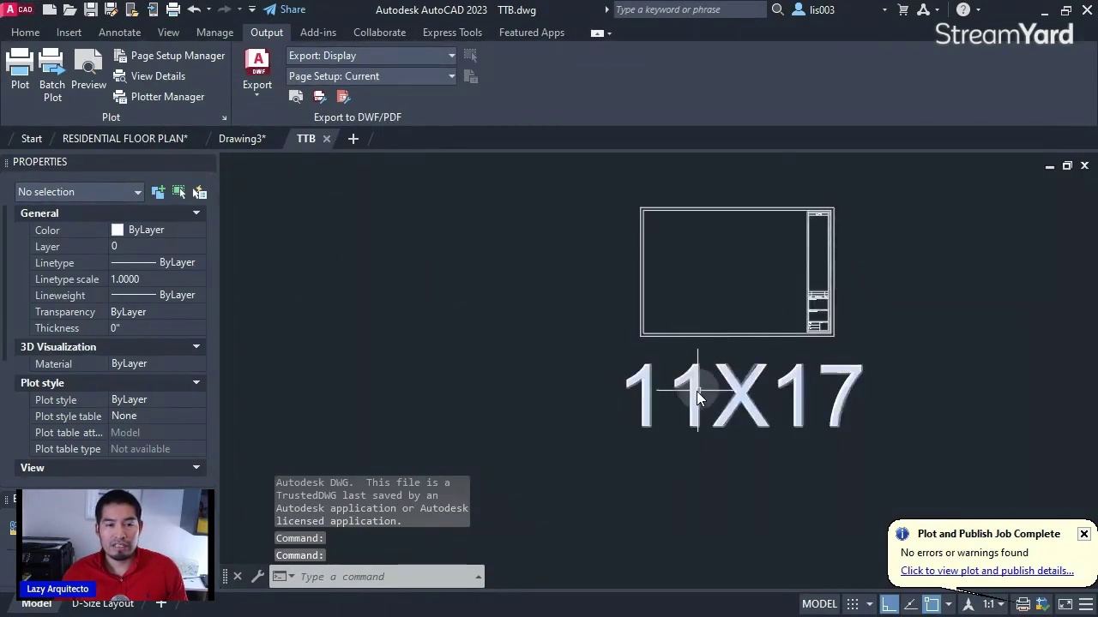
- Copy the 11X17 title block to the clipboard with its lower-left corner as the base point
click(803, 306)
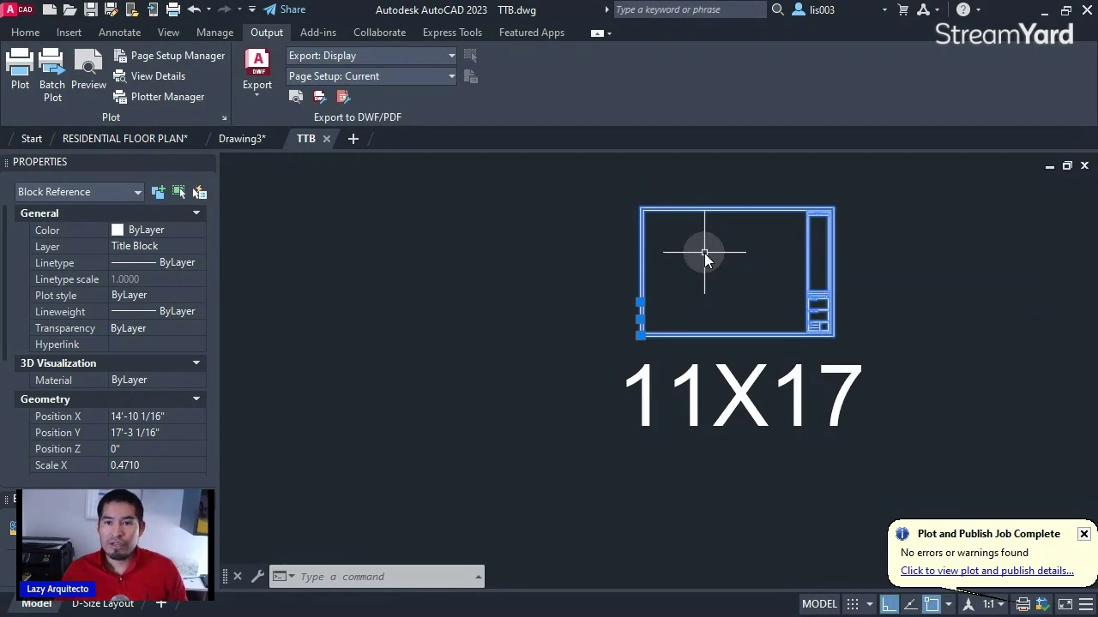
middle_drag(704, 253, 677, 301)
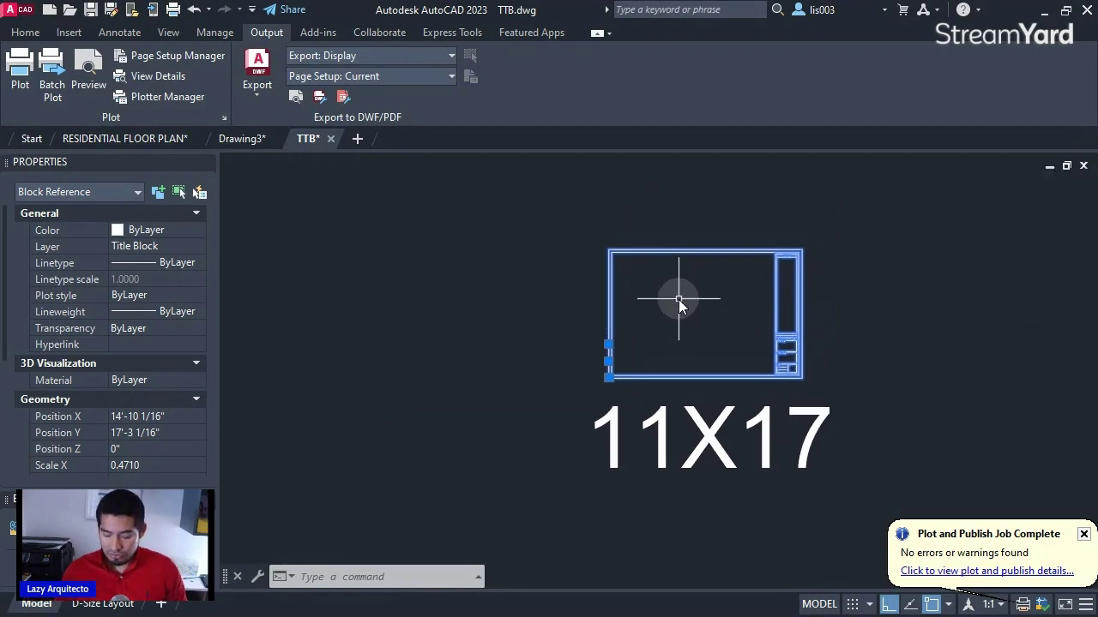
key(ctrl+shift+c)
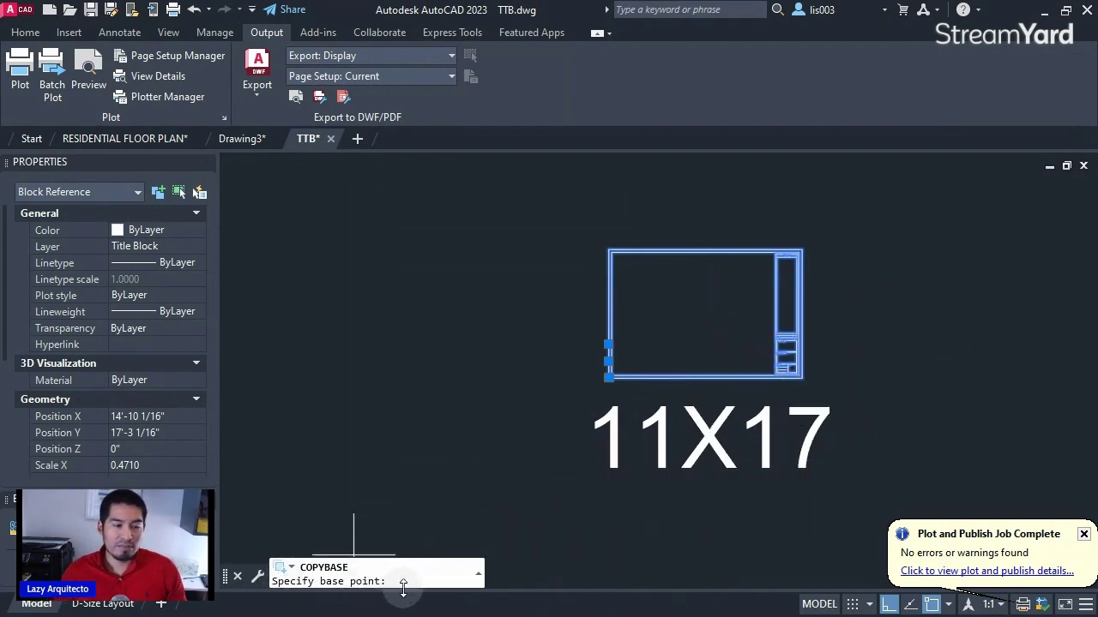
scroll(610, 377, up, 4)
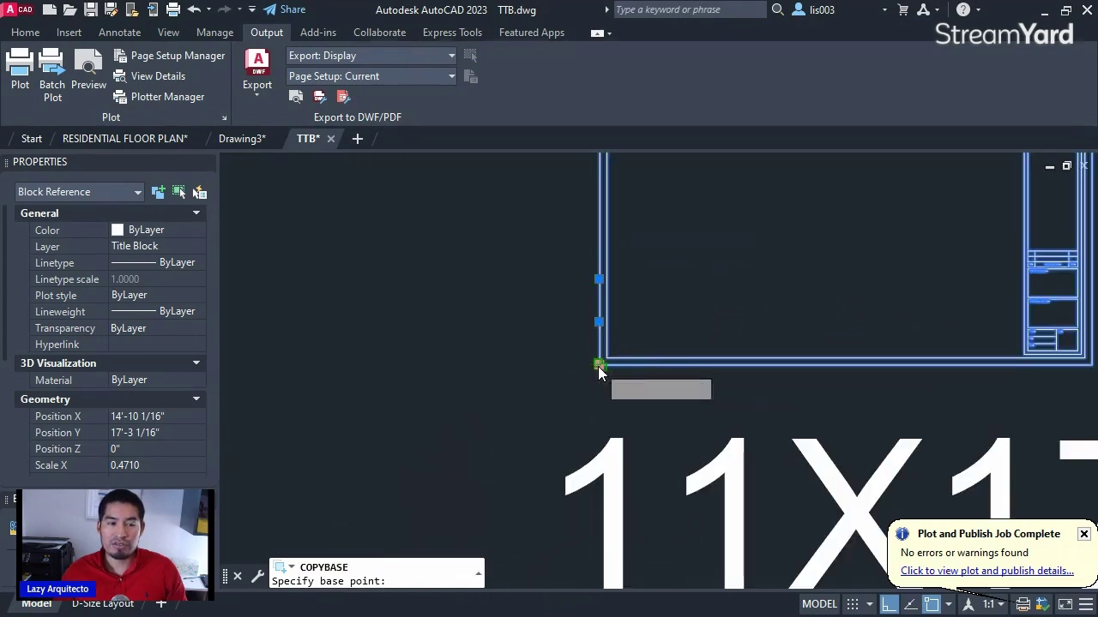
click(598, 367)
scroll(523, 427, down, 2)
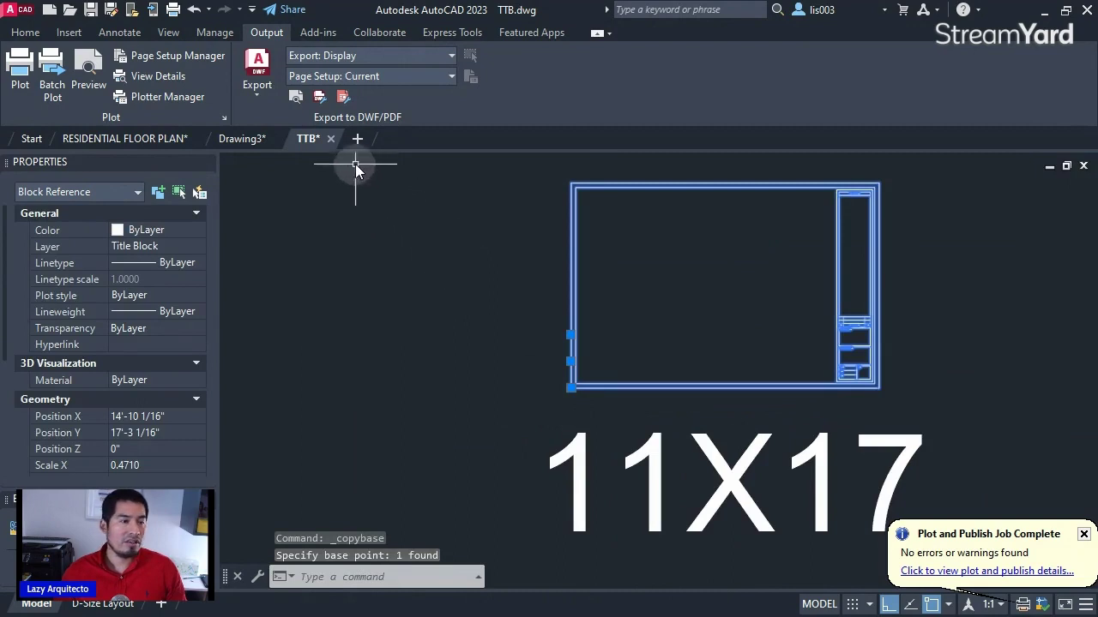
mouse_move(331, 138)
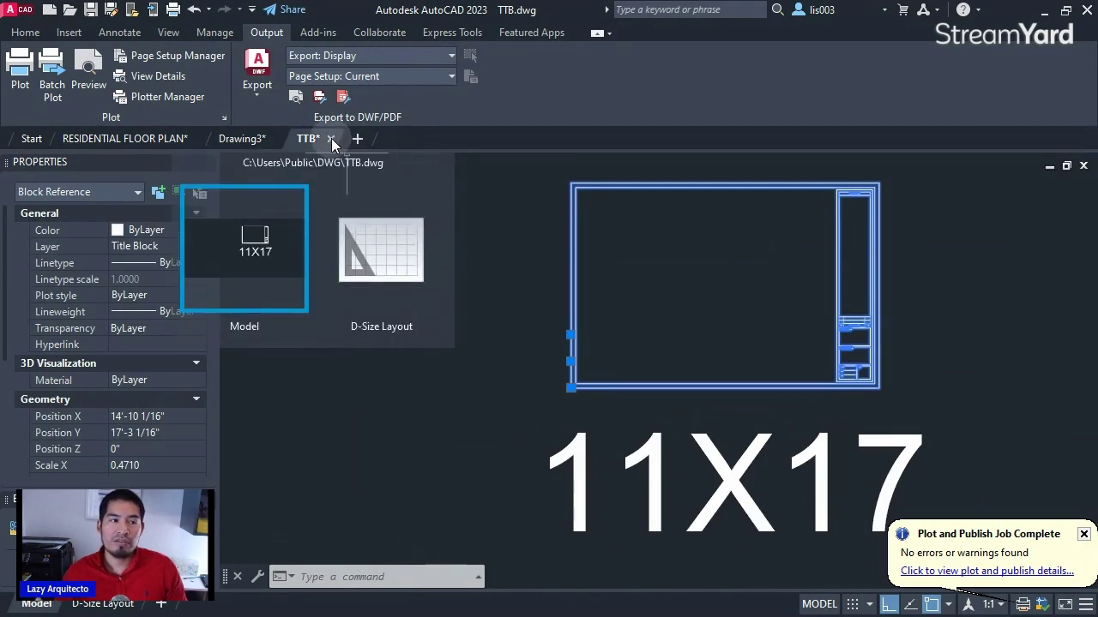
- Close TTB.dwg and the template-based Drawing3 without saving changes, going back to the residential floor plan's Layout1
click(331, 138)
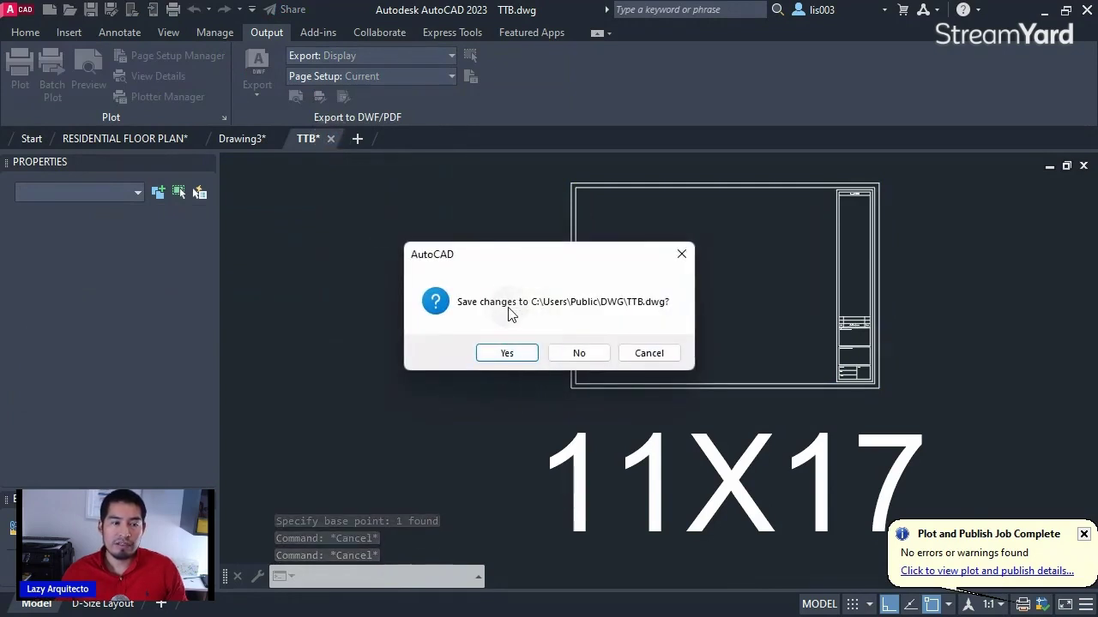
click(578, 355)
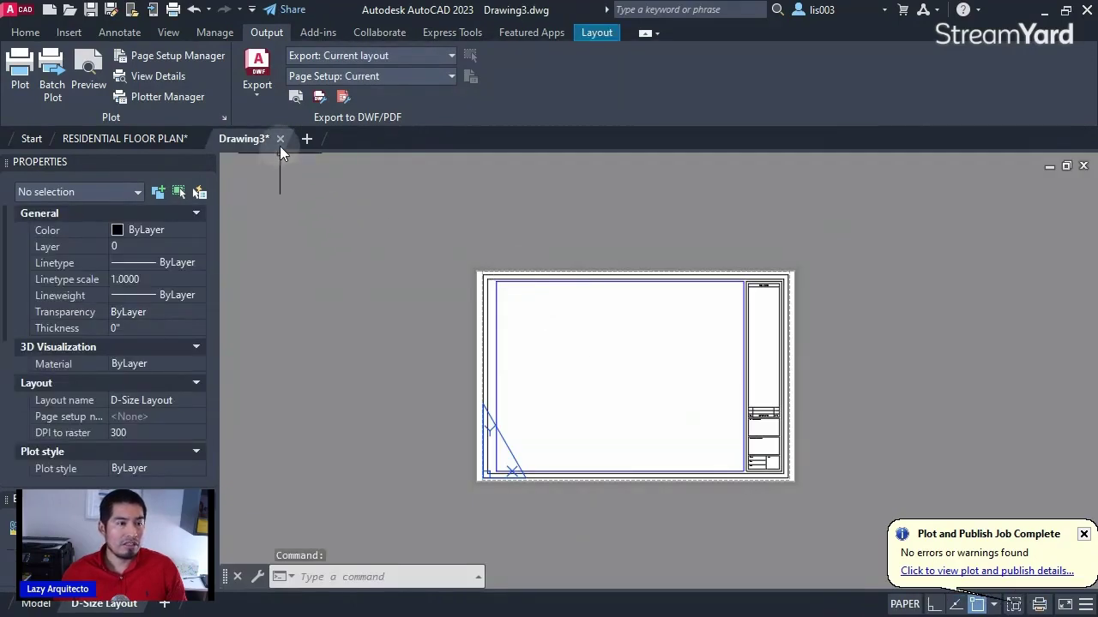
click(280, 139)
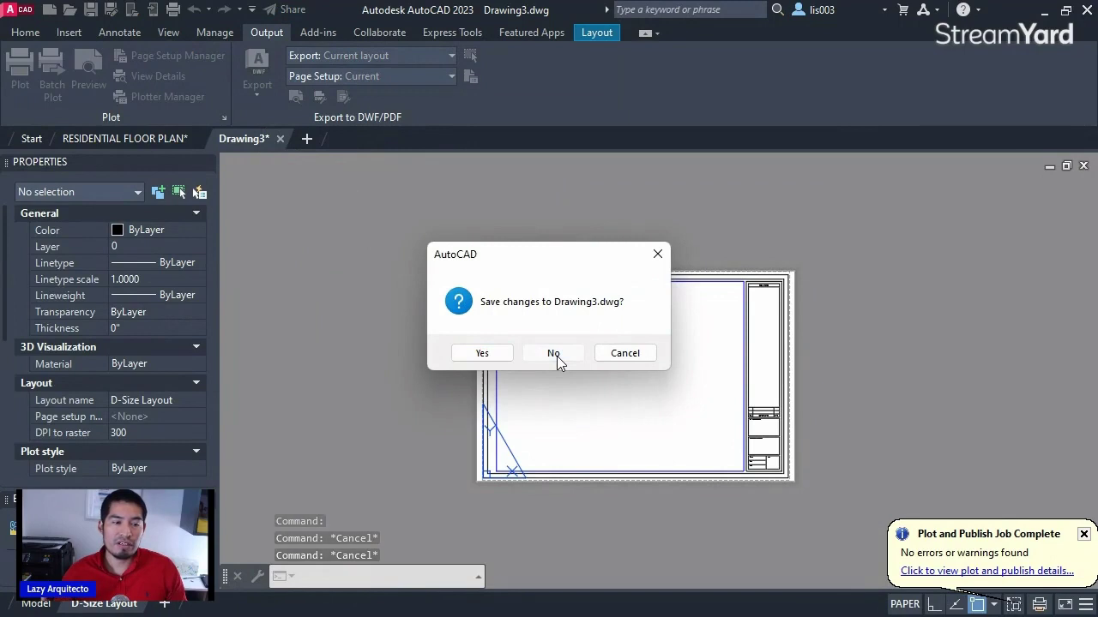
click(554, 355)
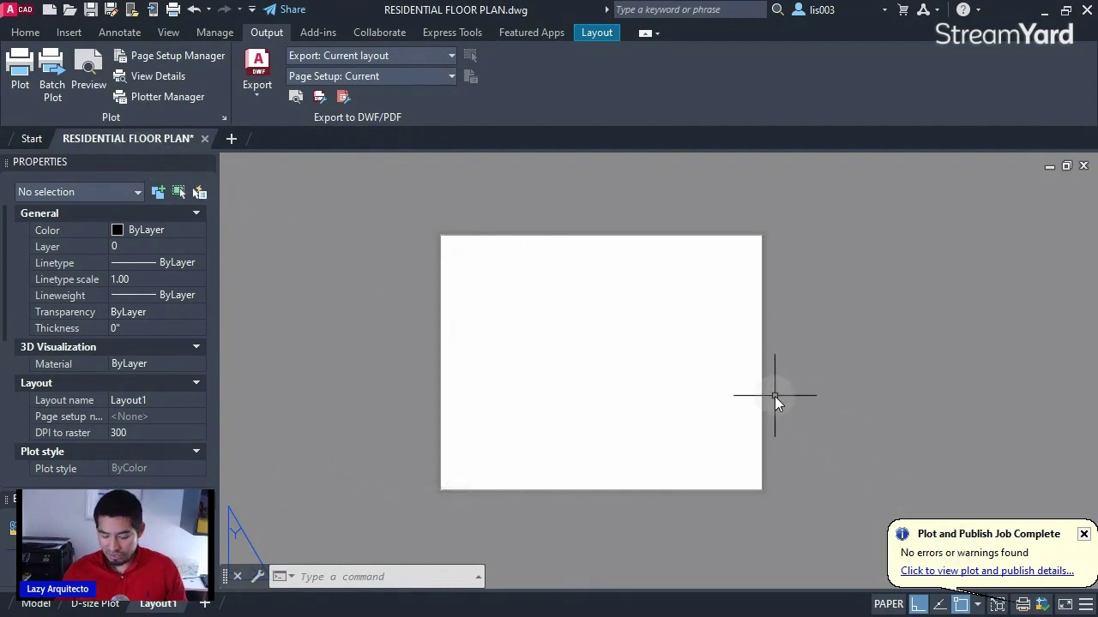
- Paste the copied 11X17 title block into Layout1 at insertion point 0,0 and compare its size with the sheet
key(ctrl+v)
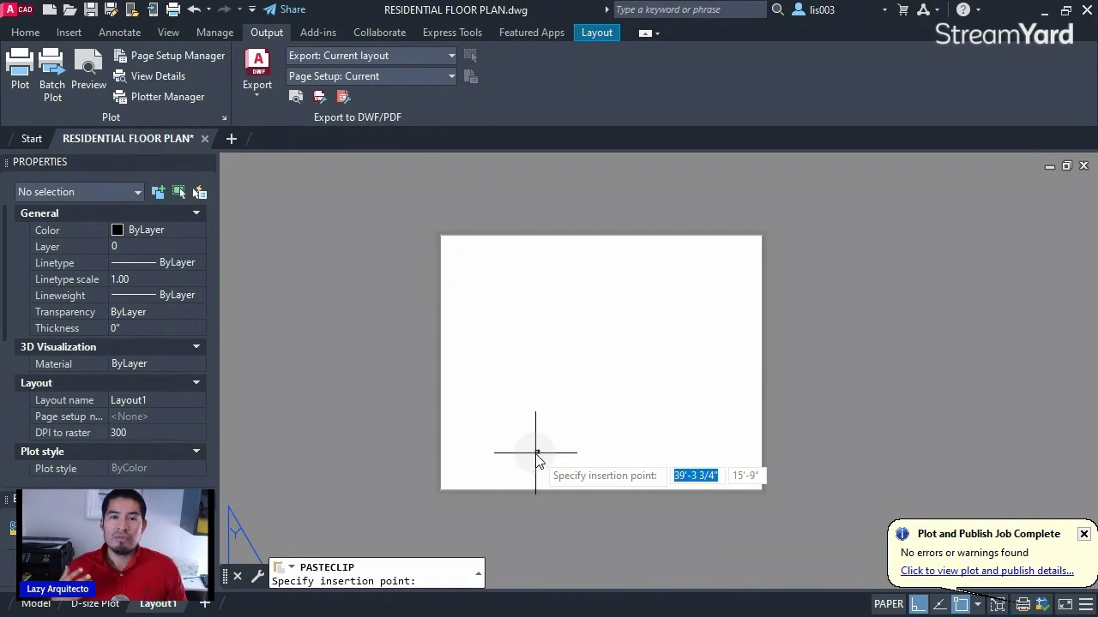
text(0,0)
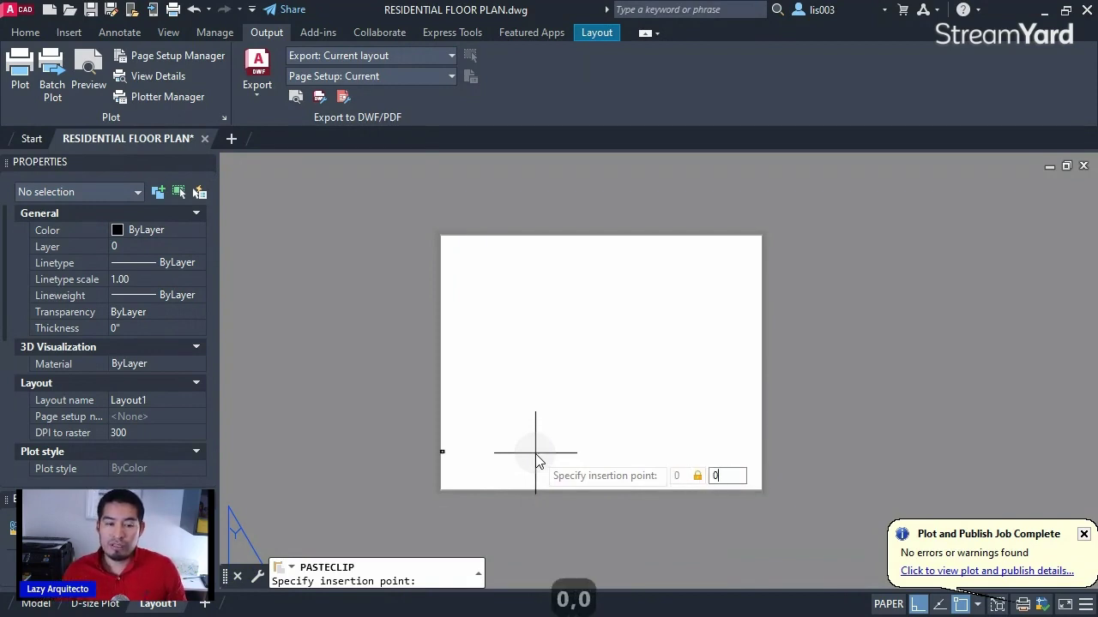
key(Return)
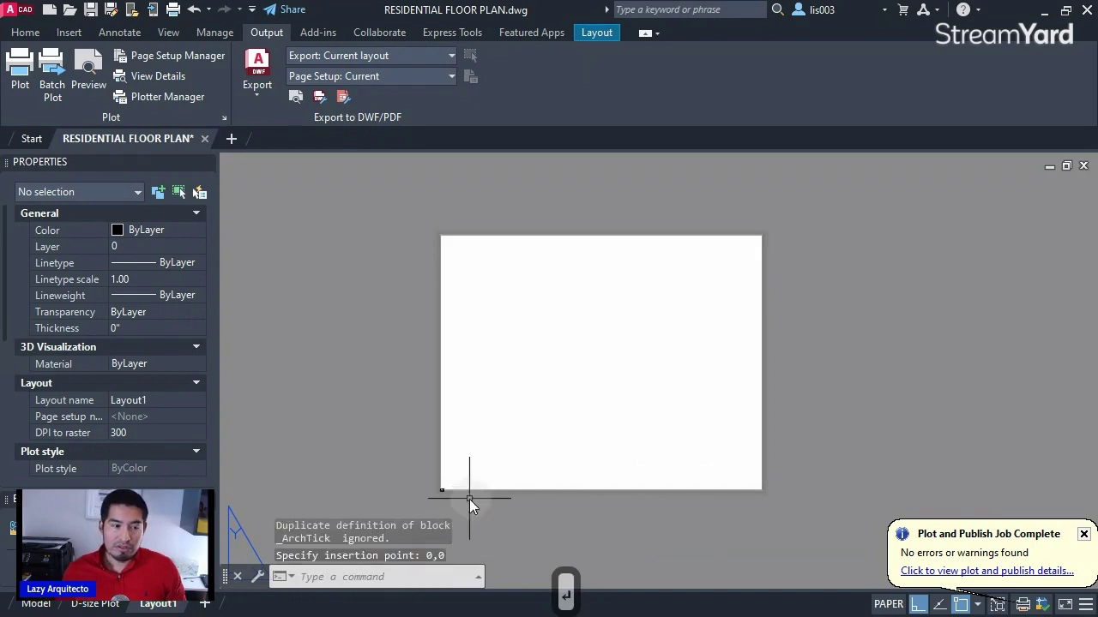
scroll(437, 498, up, 4)
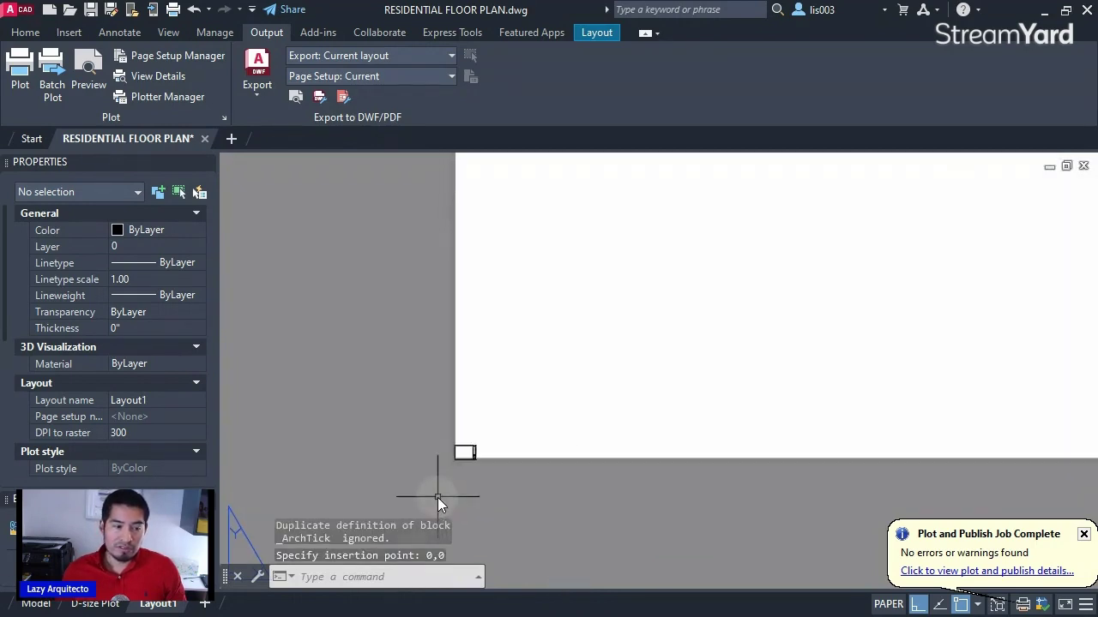
scroll(509, 388, up, 4)
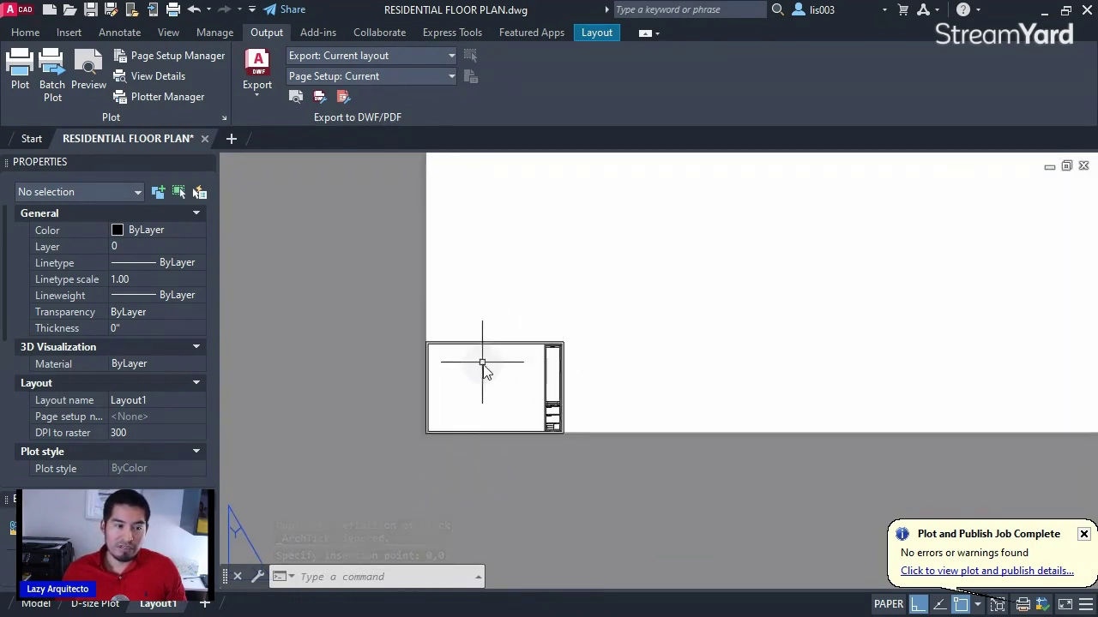
scroll(503, 412, down, 4)
scroll(477, 455, down, 5)
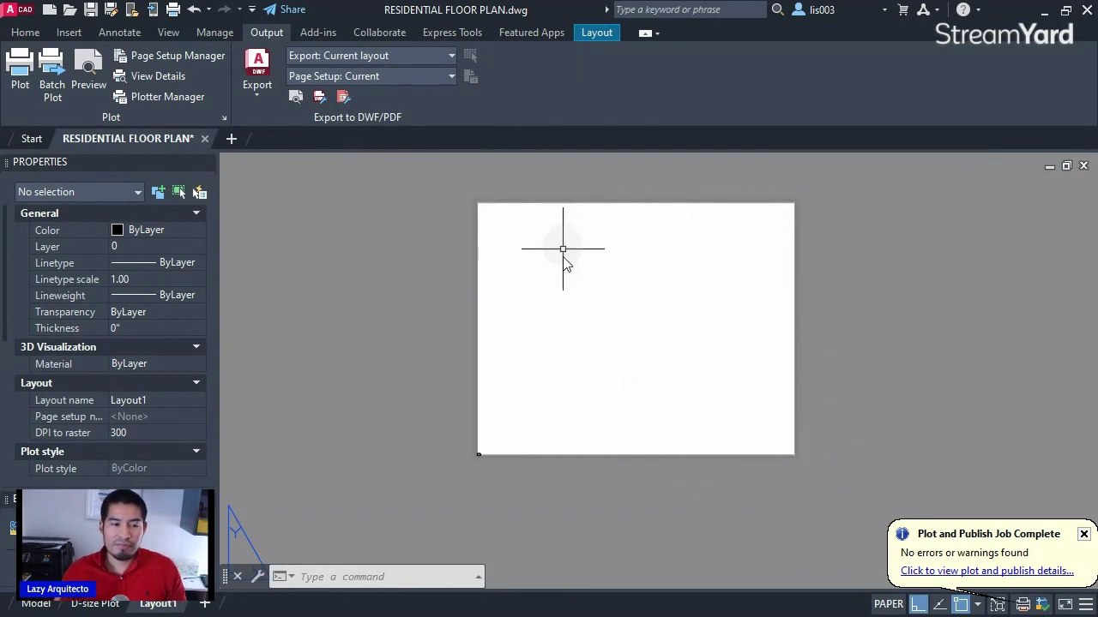
scroll(477, 445, up, 3)
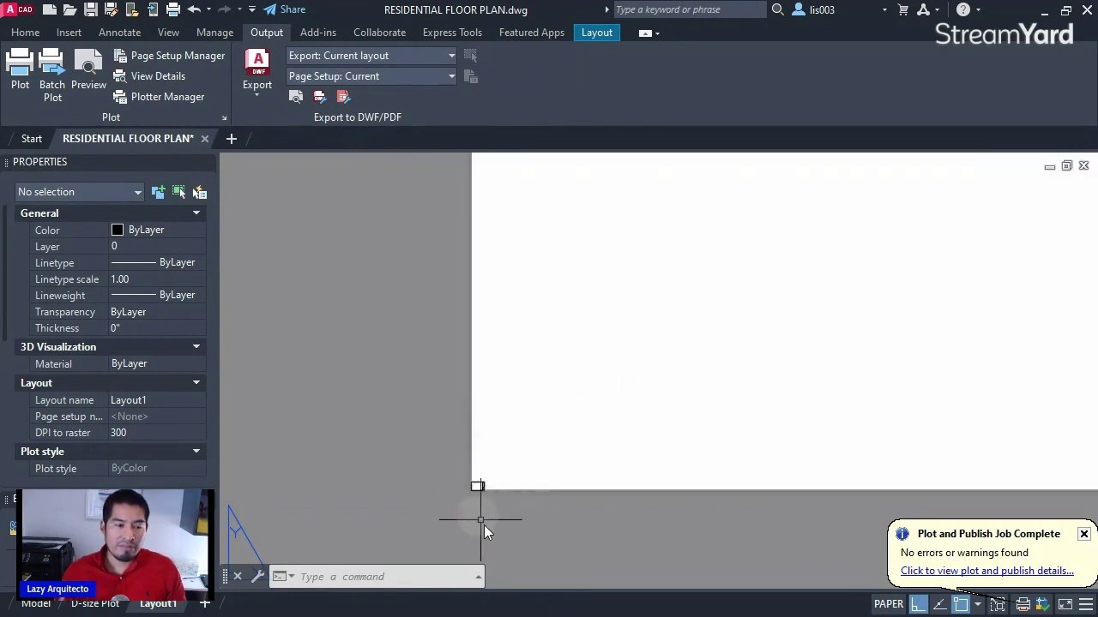
scroll(484, 525, up, 5)
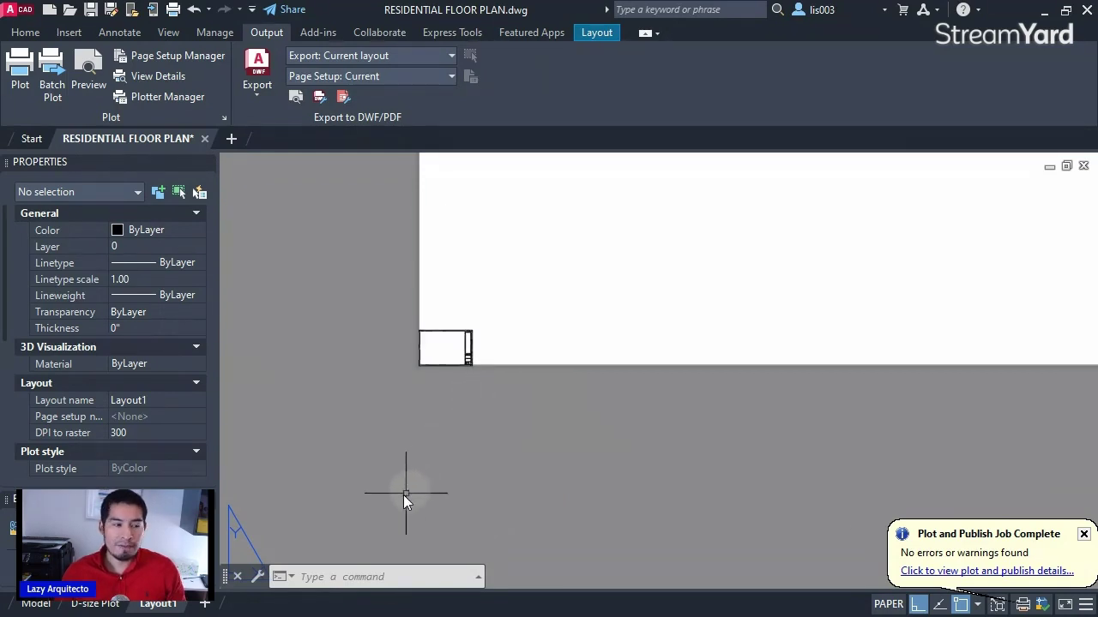
- Modify Layout1's page setup to use the WF-3640 Series(Network) printer with 11 x 17 in paper
right_click(166, 606)
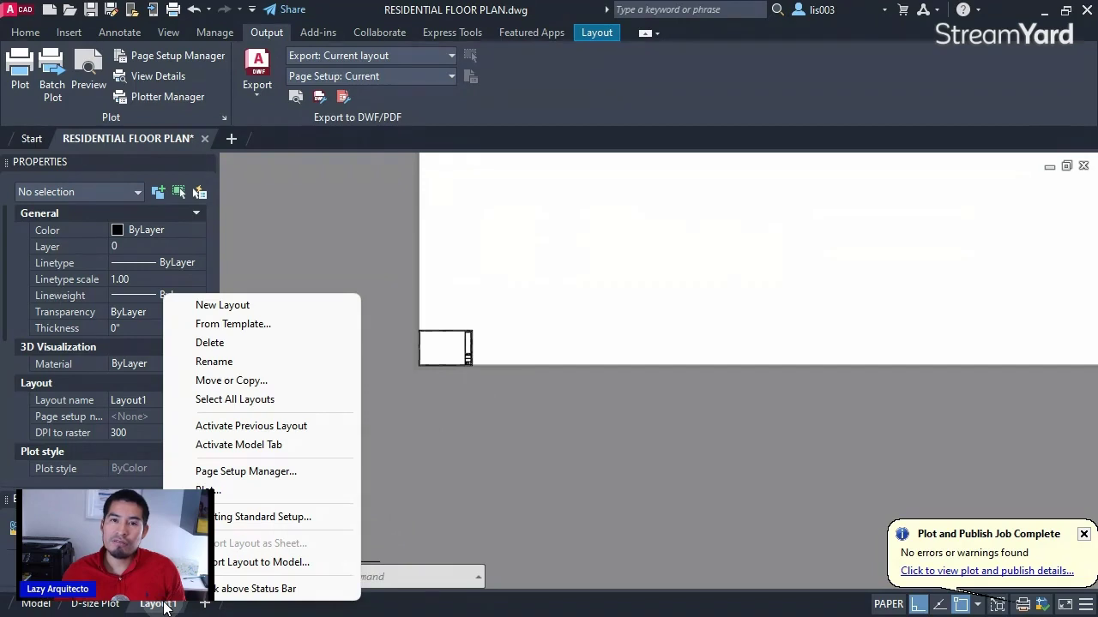
click(242, 474)
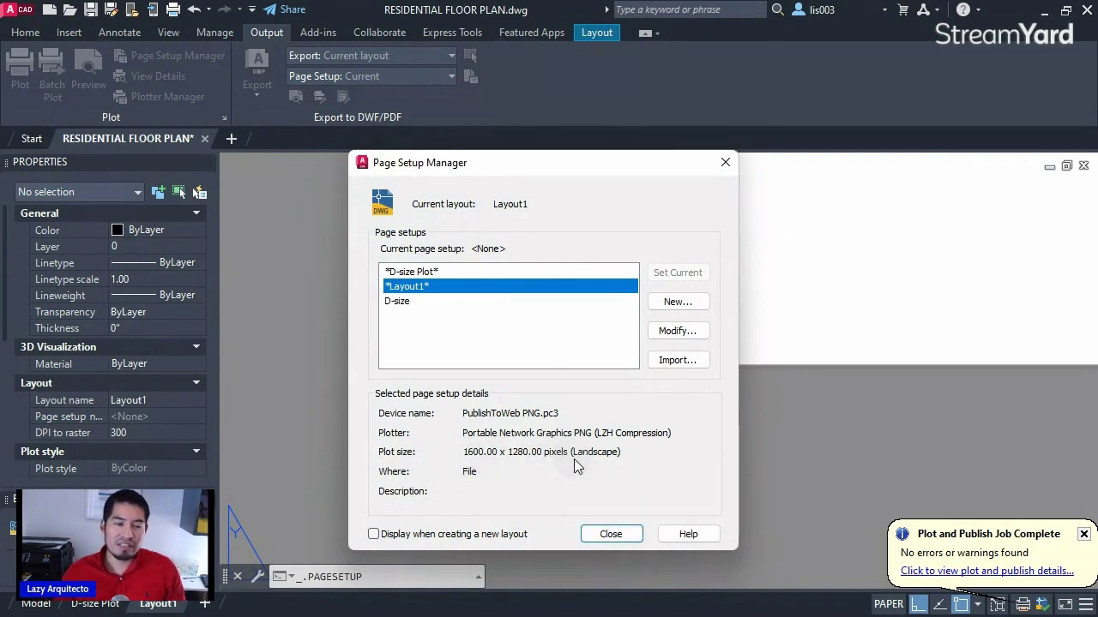
click(676, 331)
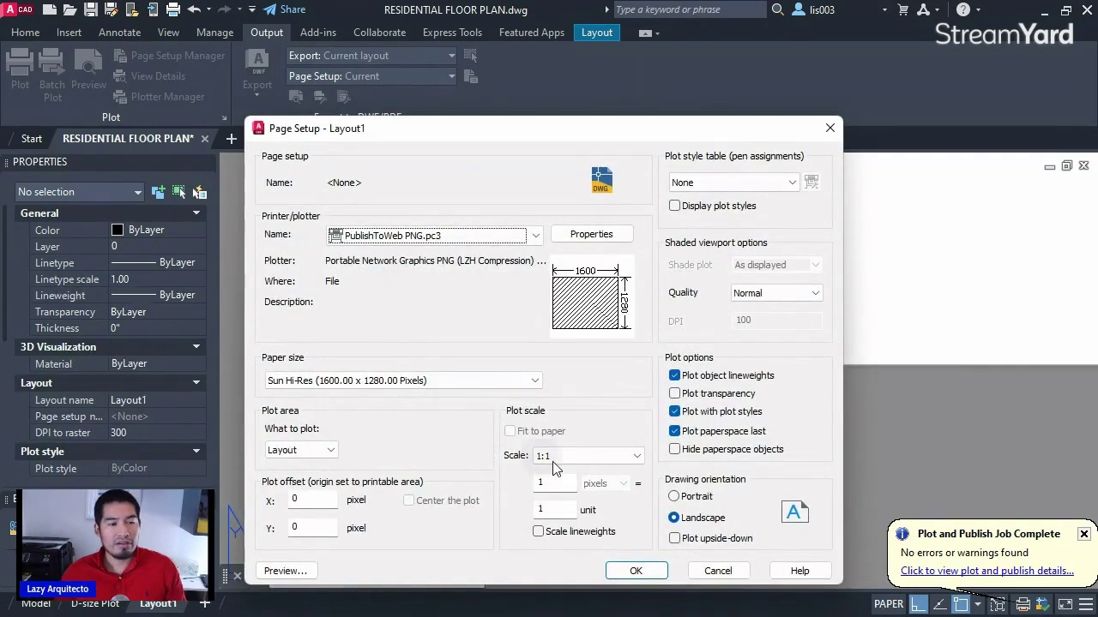
click(394, 236)
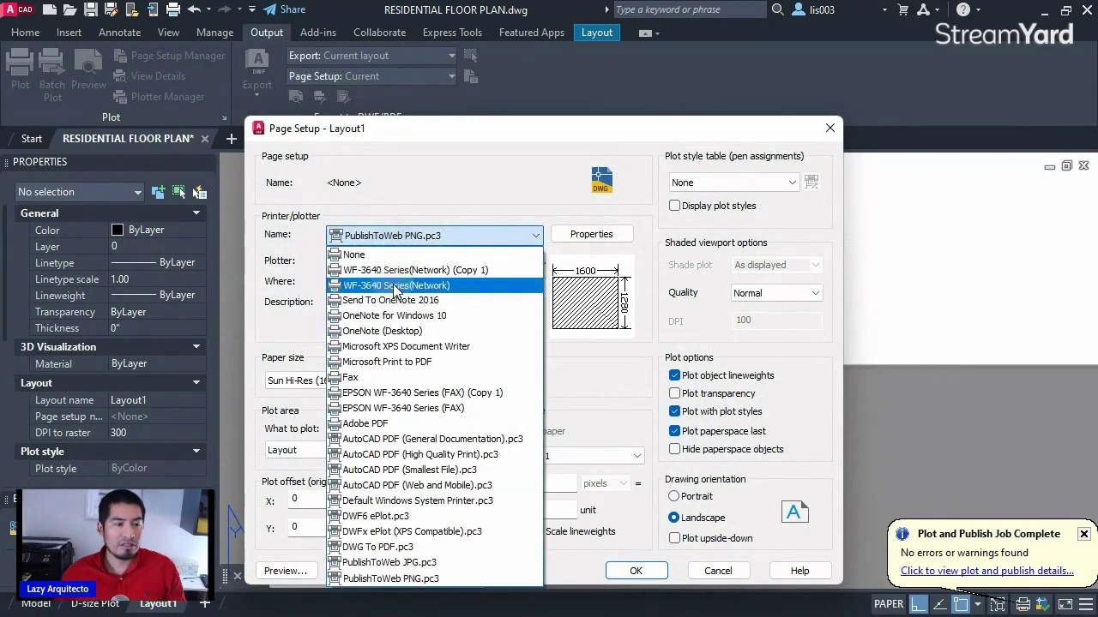
click(393, 286)
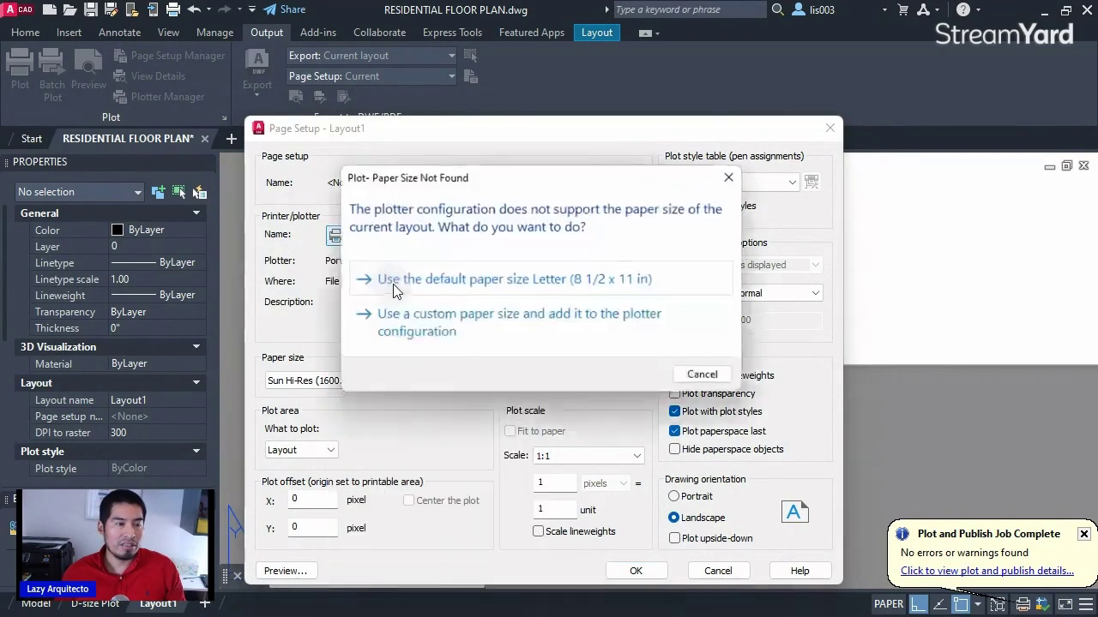
click(464, 281)
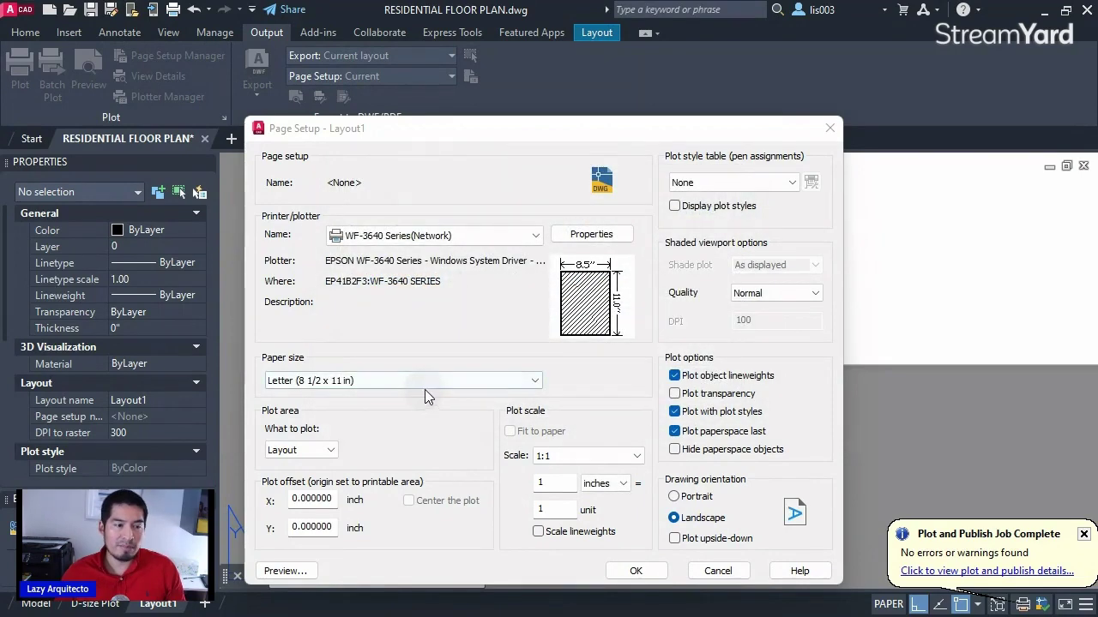
click(318, 382)
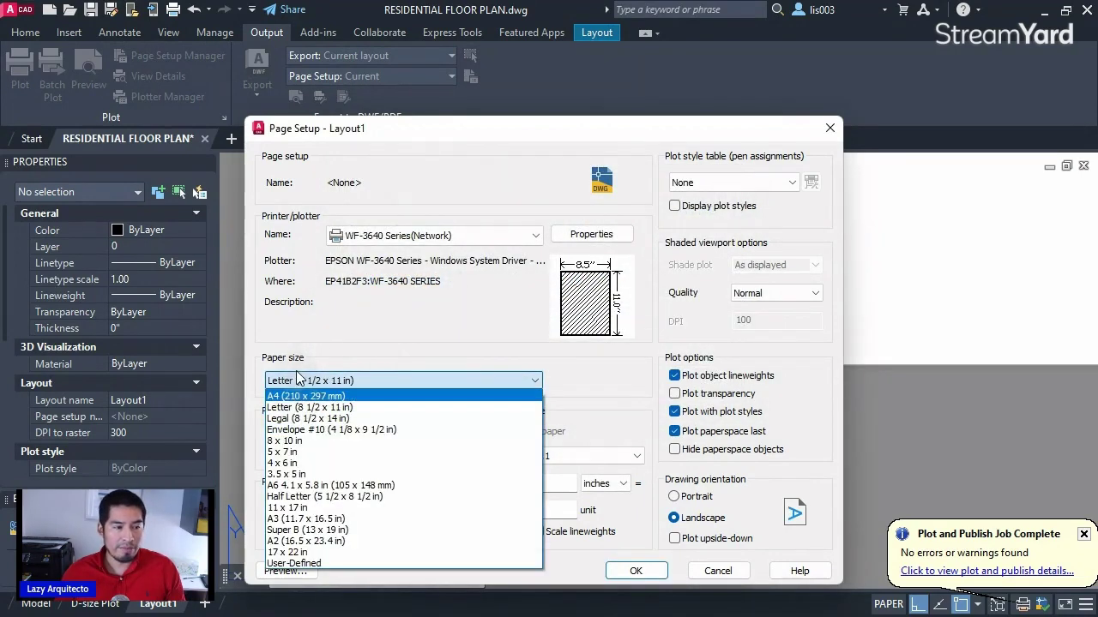
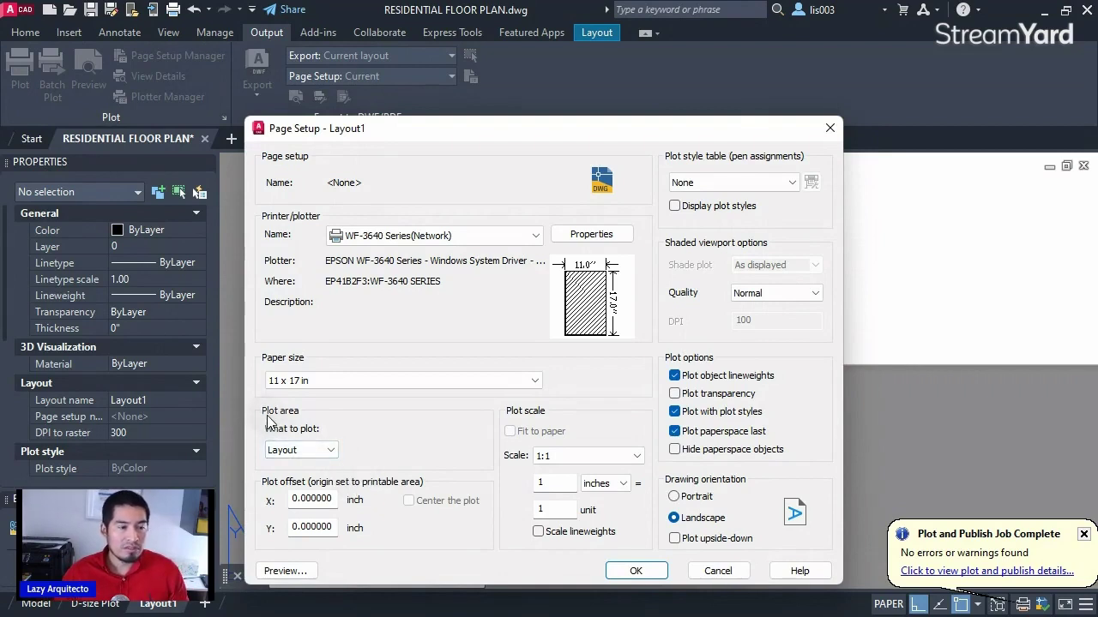
- Set the plot area to Extents, center the plot, enable scaled lineweights, and assign the monochrome.ctb plot style table
click(322, 448)
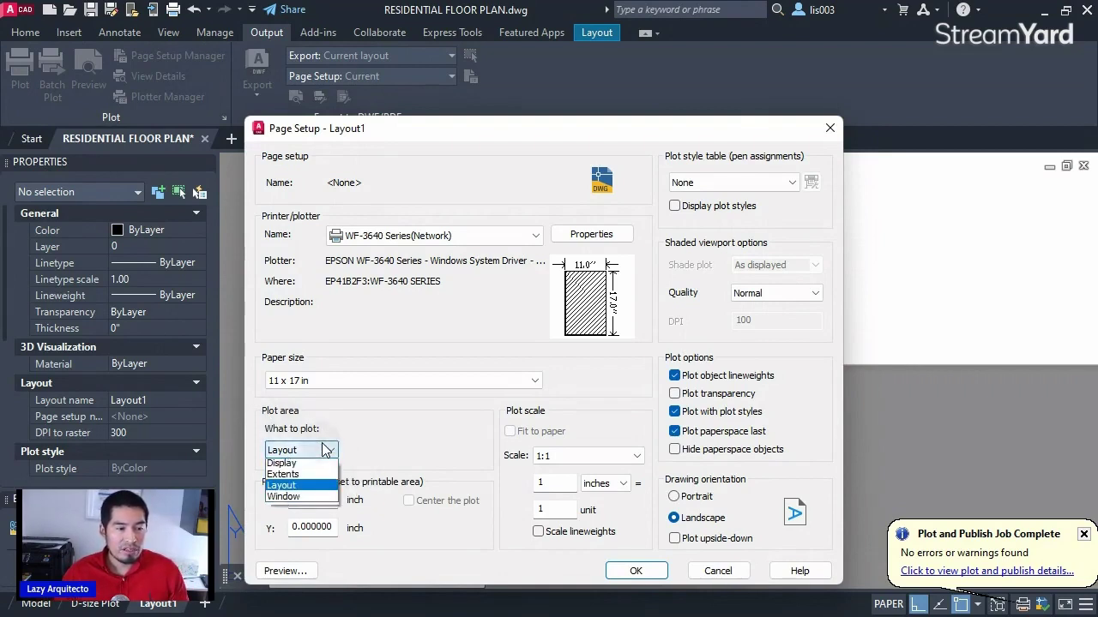
click(296, 483)
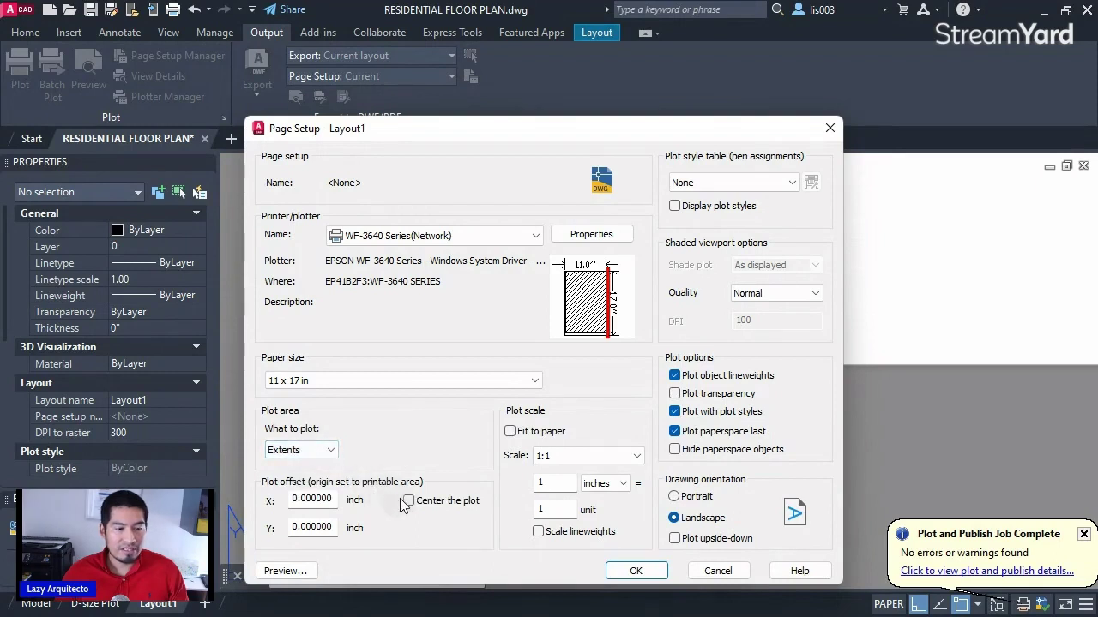
click(408, 501)
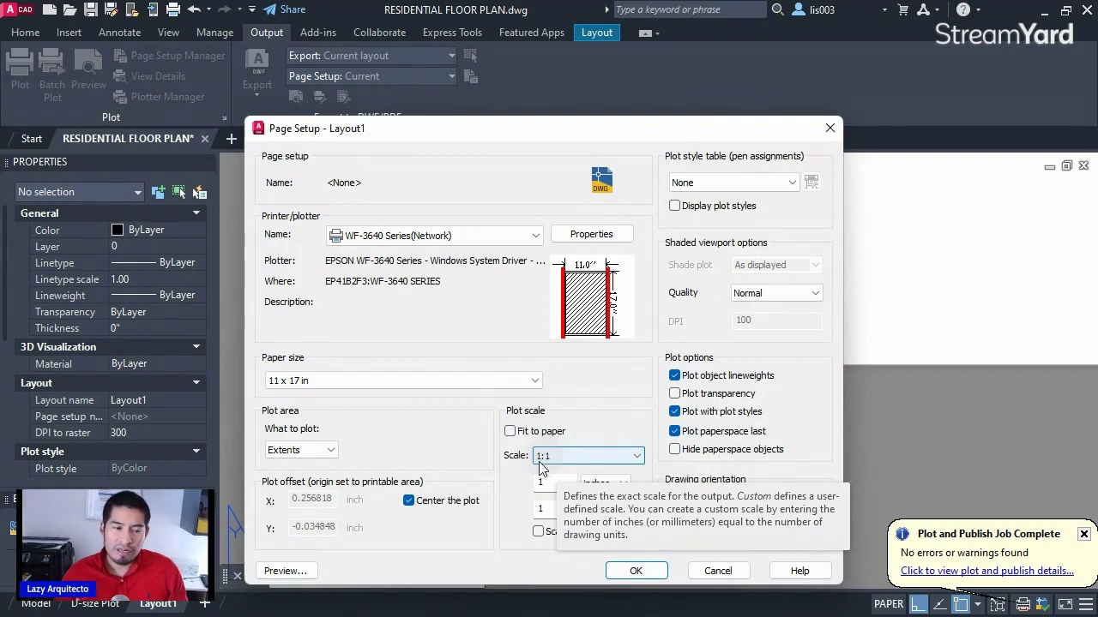
click(534, 533)
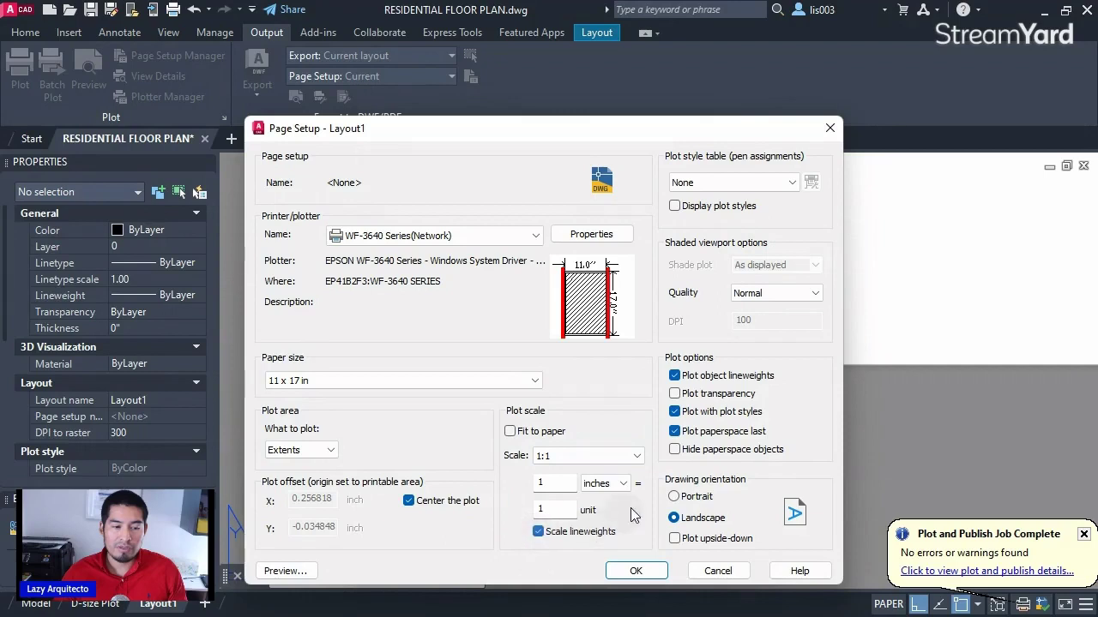
click(698, 185)
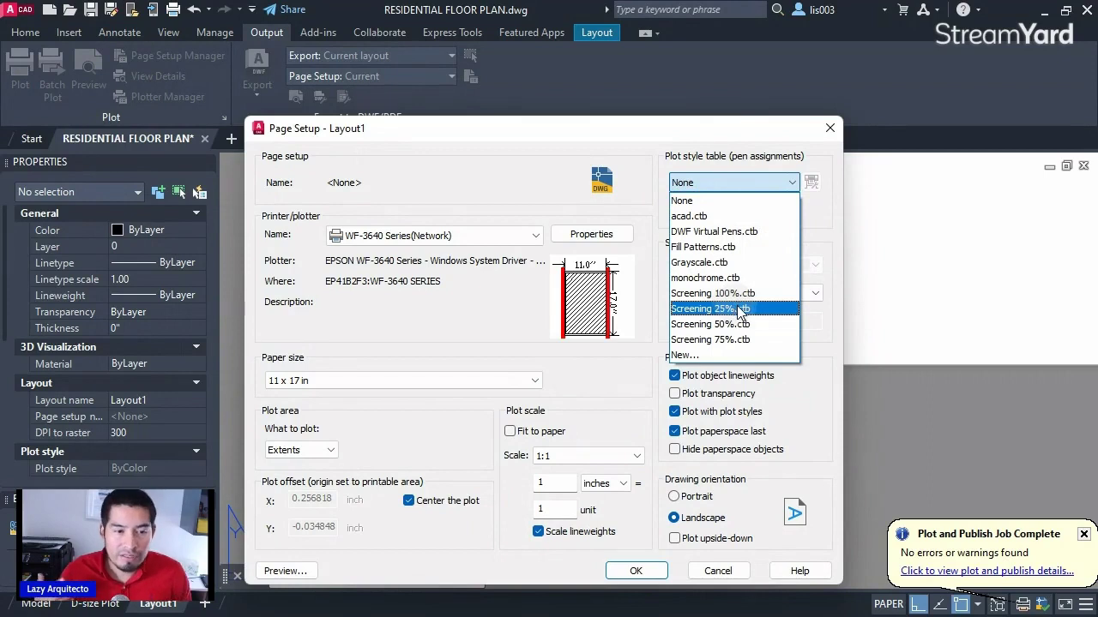
click(722, 278)
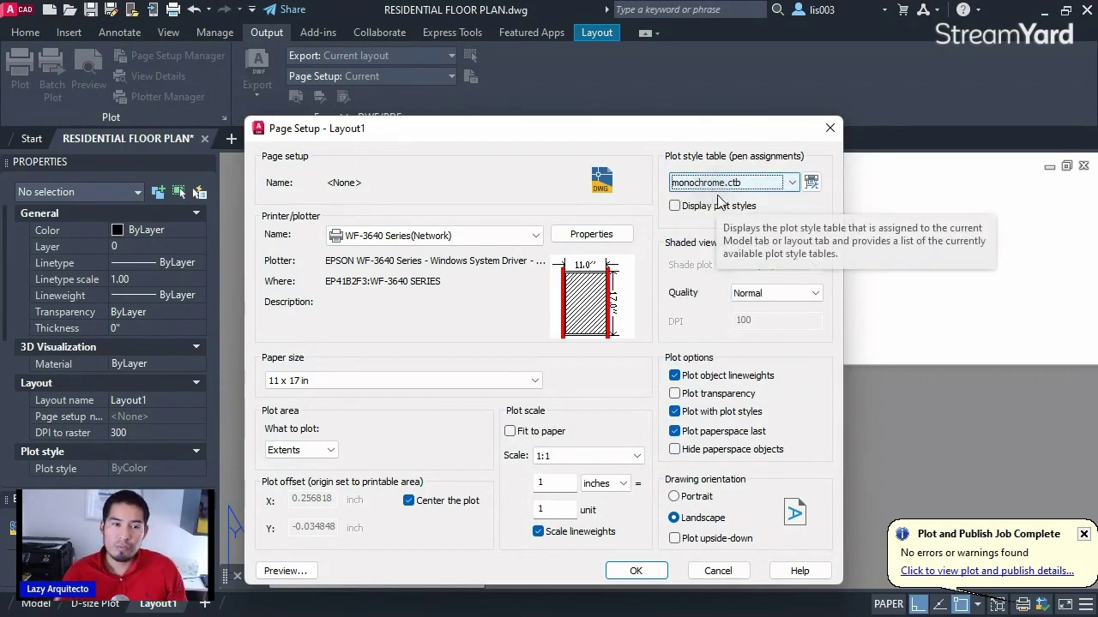
- Preview the Layout1 plot, then accept the modified page setup and close the Page Setup Manager
click(300, 573)
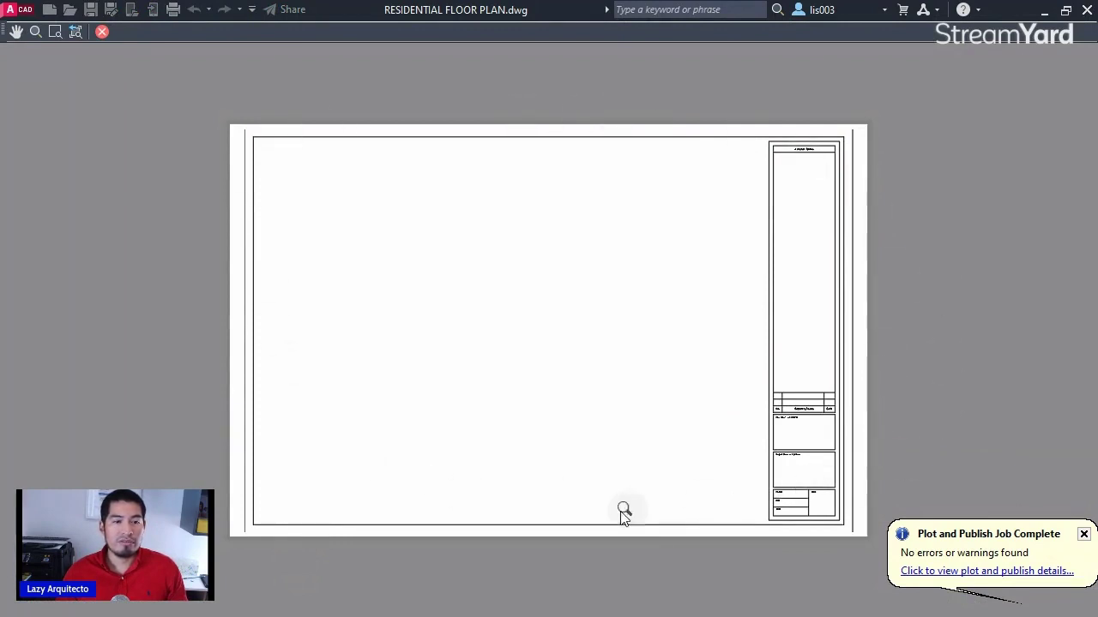
click(103, 32)
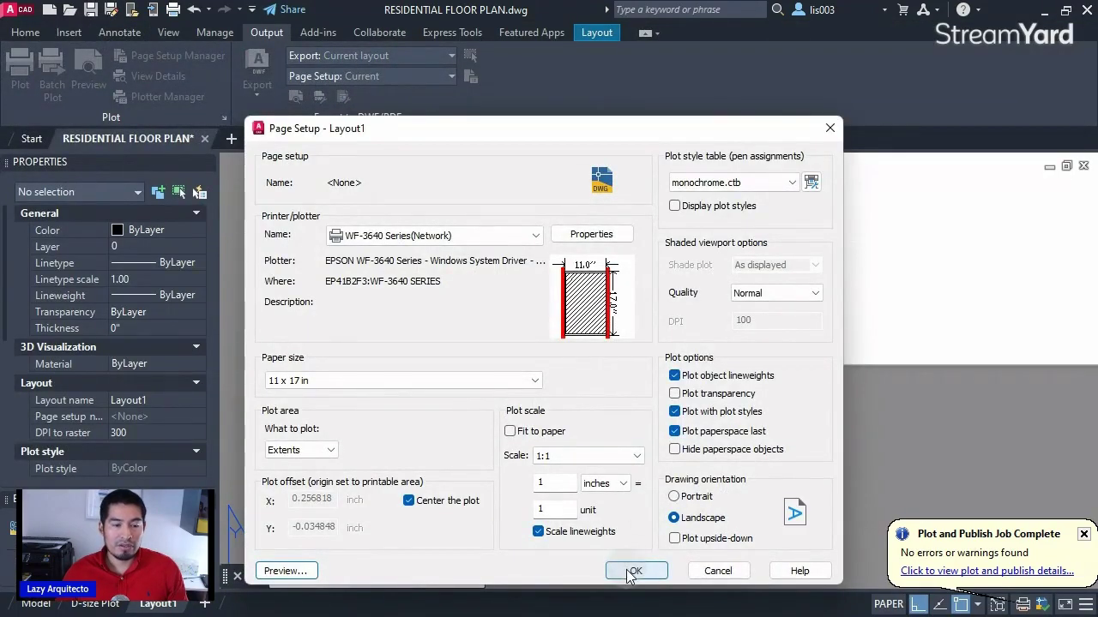
drag(652, 135, 427, 91)
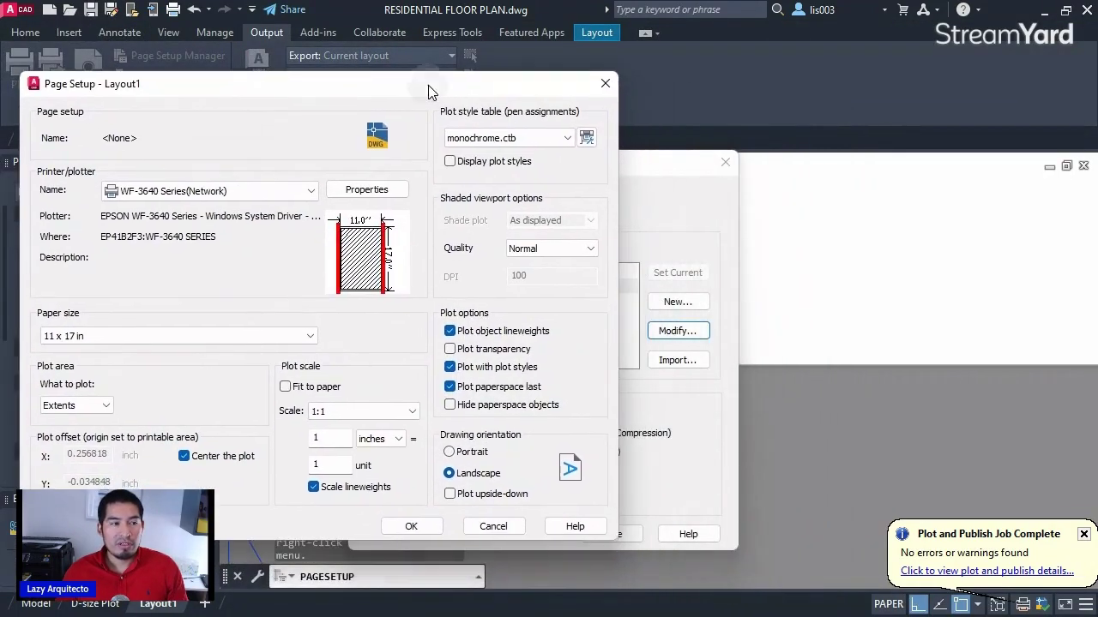
click(436, 525)
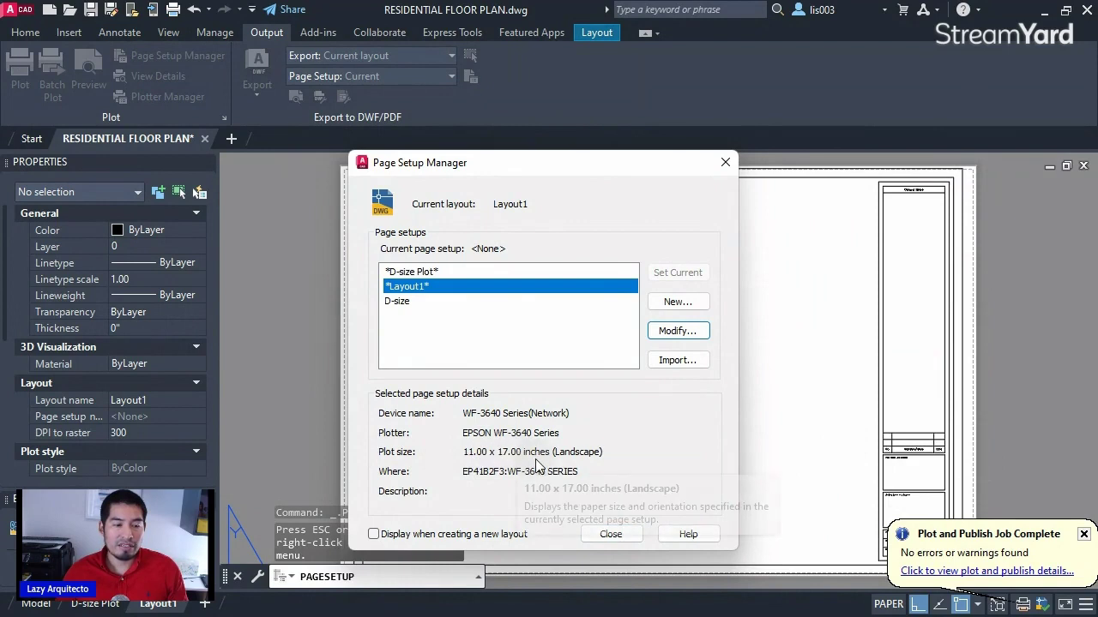
click(612, 534)
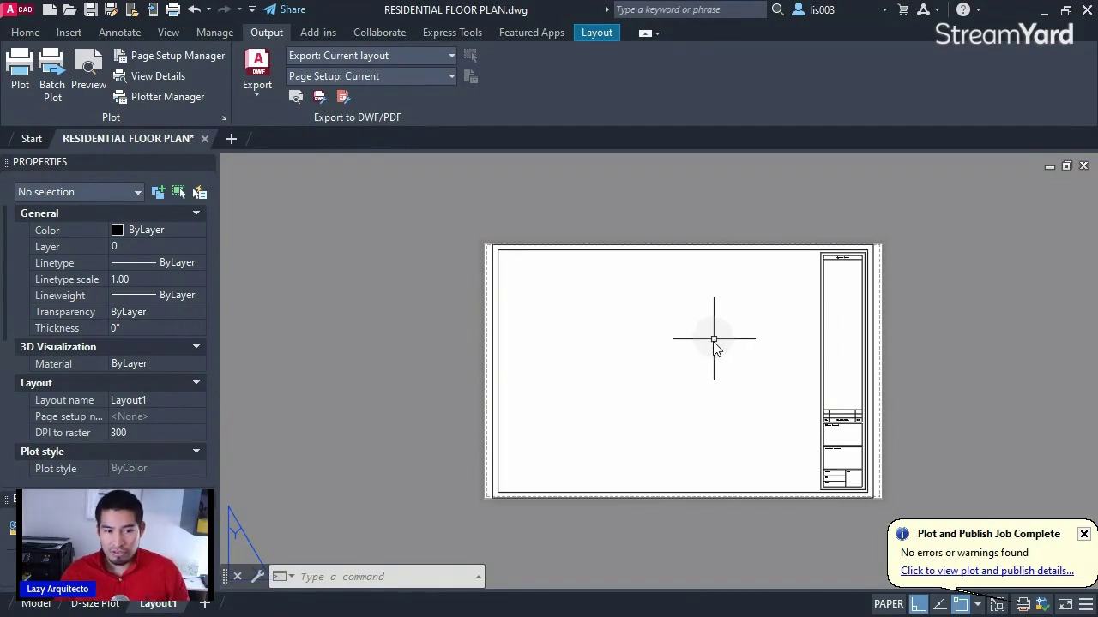
- Create a rectangular viewport about 1'-1 3/4" wide by 10 1/4" high, from the border's upper-left corner to the title block's lower-left edge
middle_drag(678, 351, 650, 351)
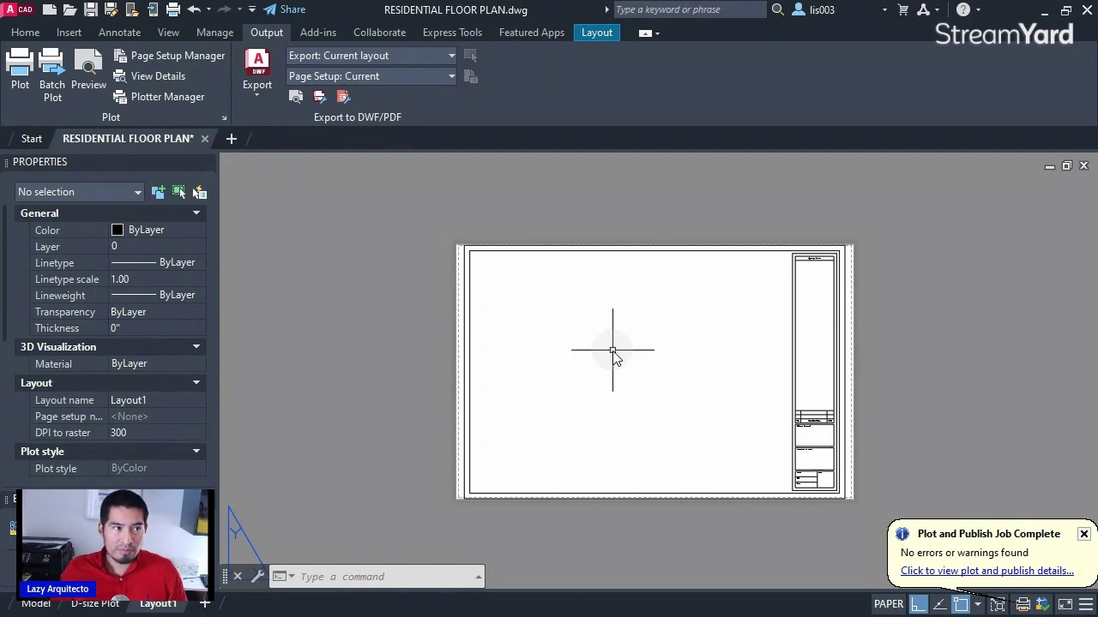
text(MV)
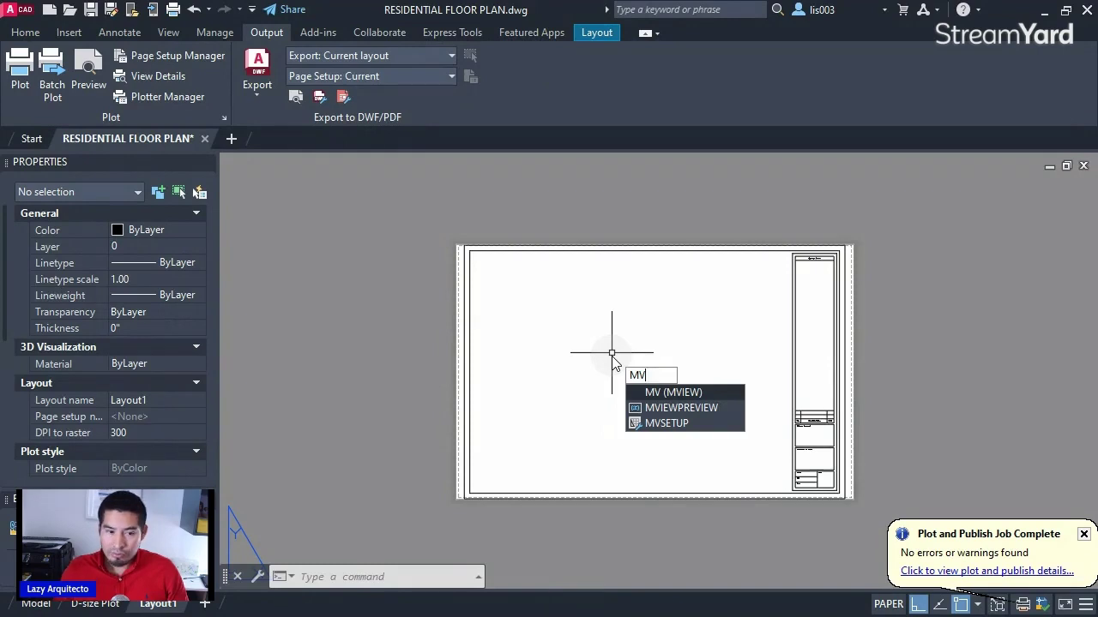
key(Return)
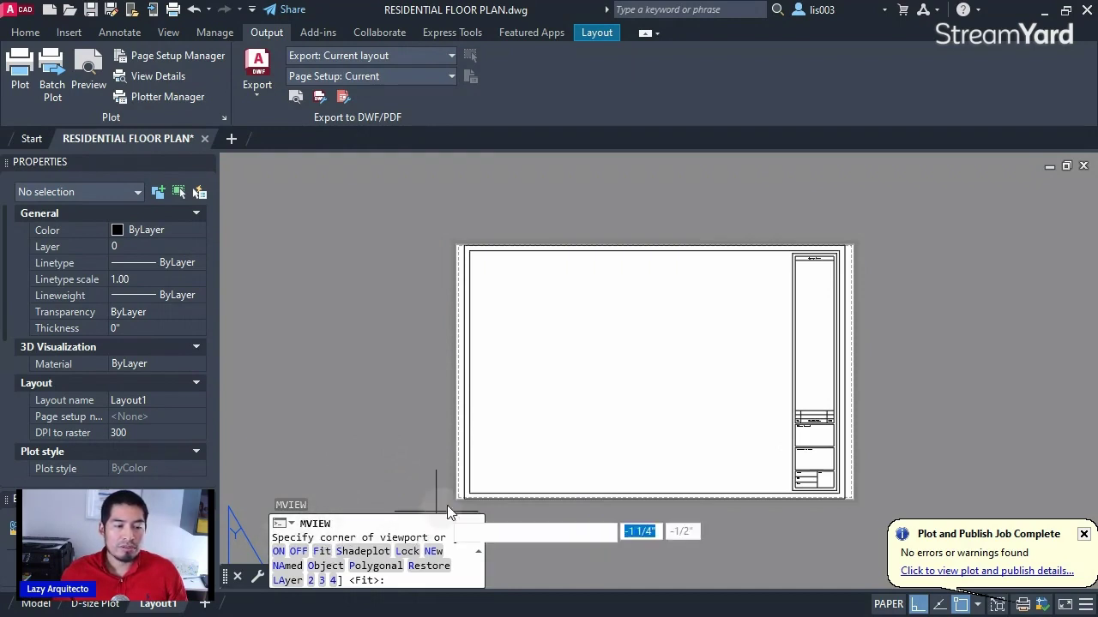
click(471, 254)
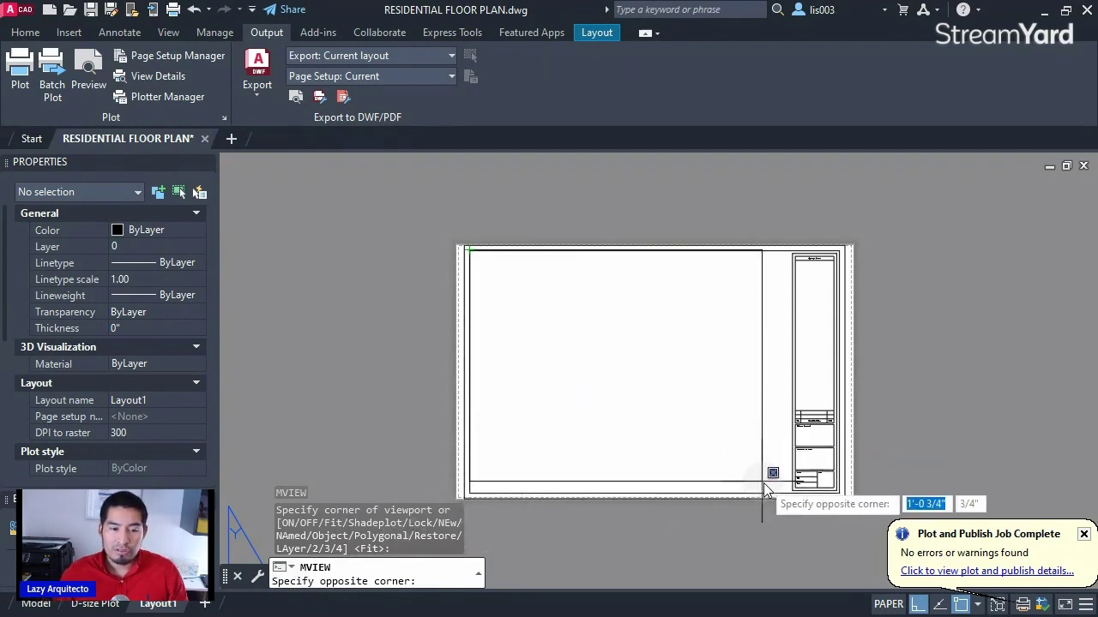
scroll(764, 476, up, 2)
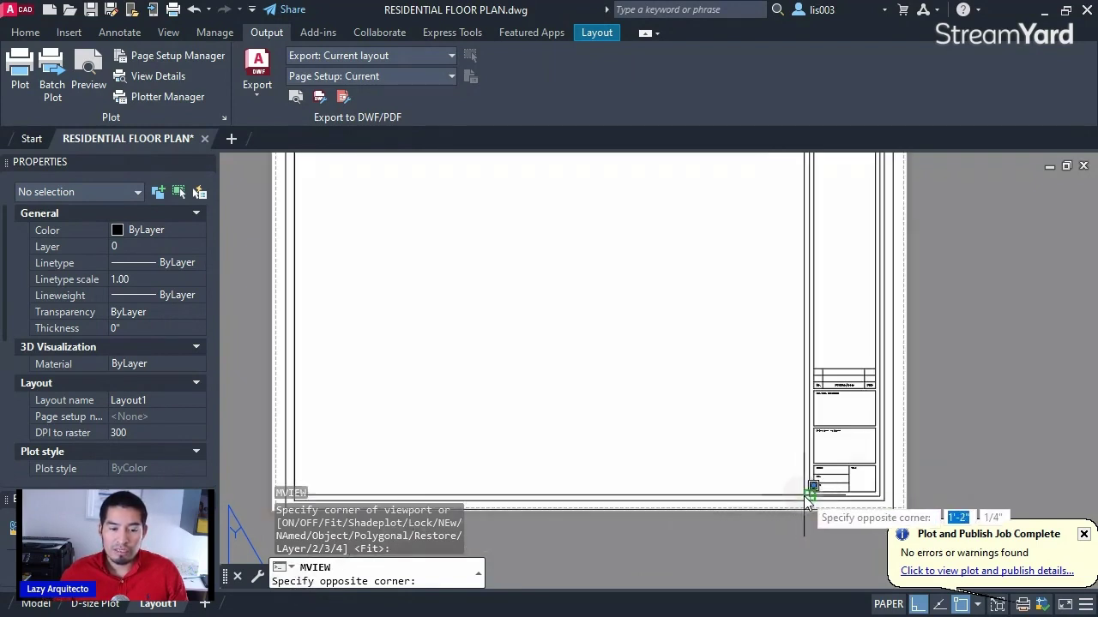
click(803, 495)
scroll(796, 490, down, 2)
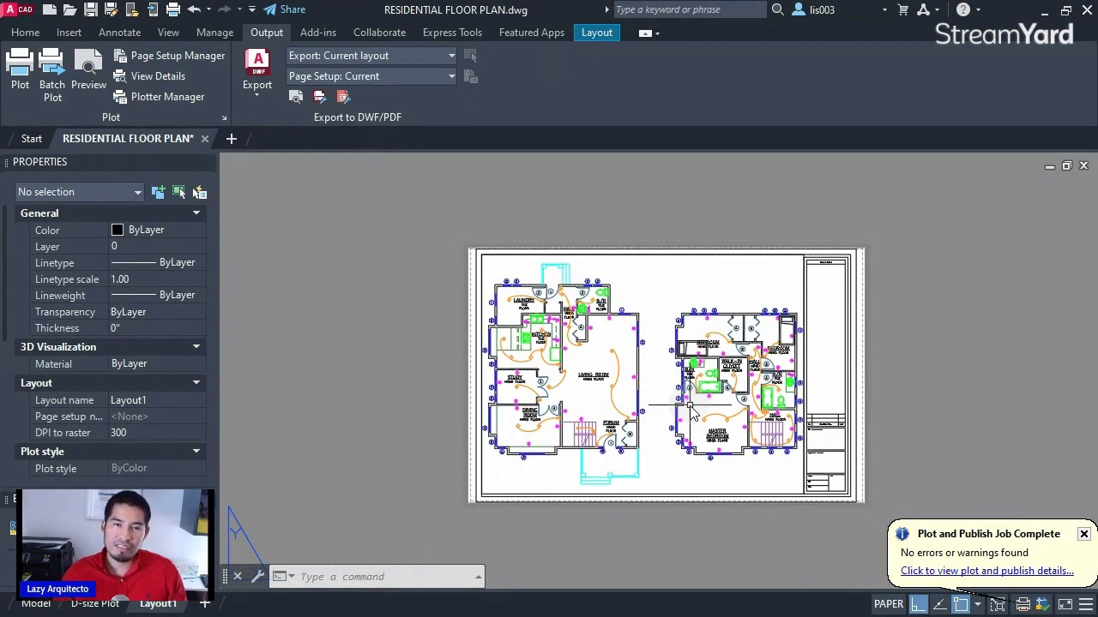
- Activate model space inside the Layout1 viewport and set its scale to 3/16" = 1'-0"
middle_drag(693, 411, 646, 400)
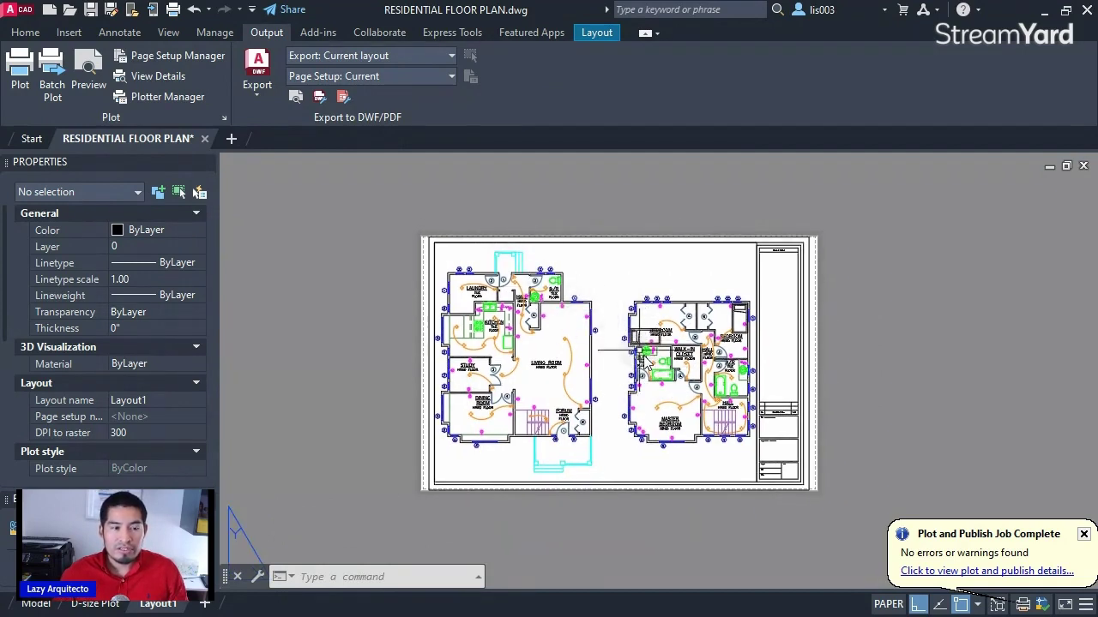
scroll(736, 483, up, 2)
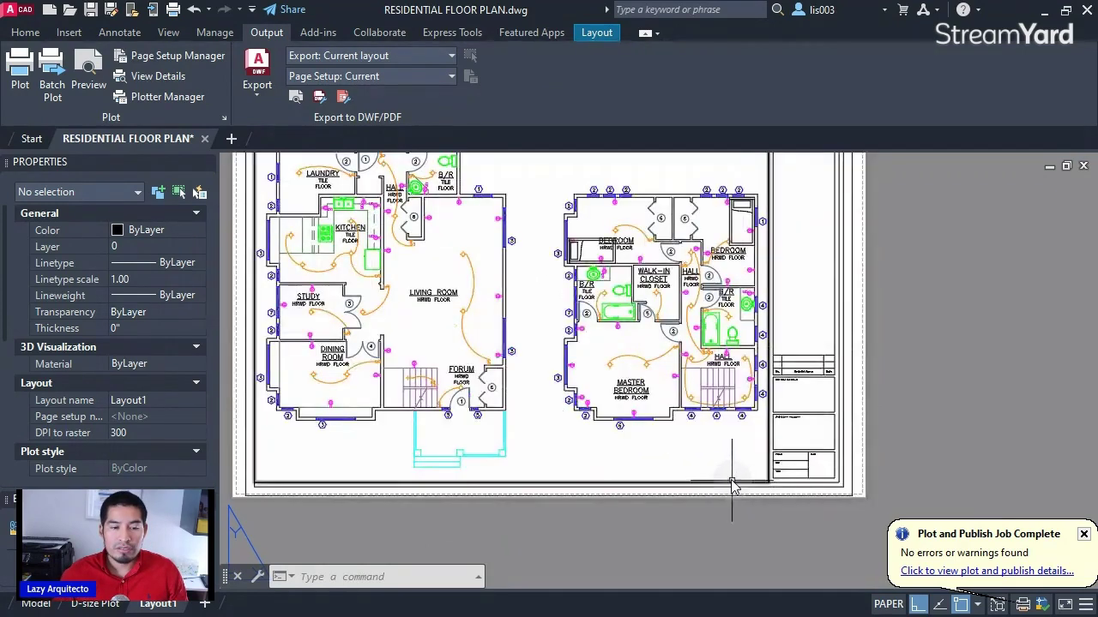
click(724, 482)
scroll(643, 459, down, 2)
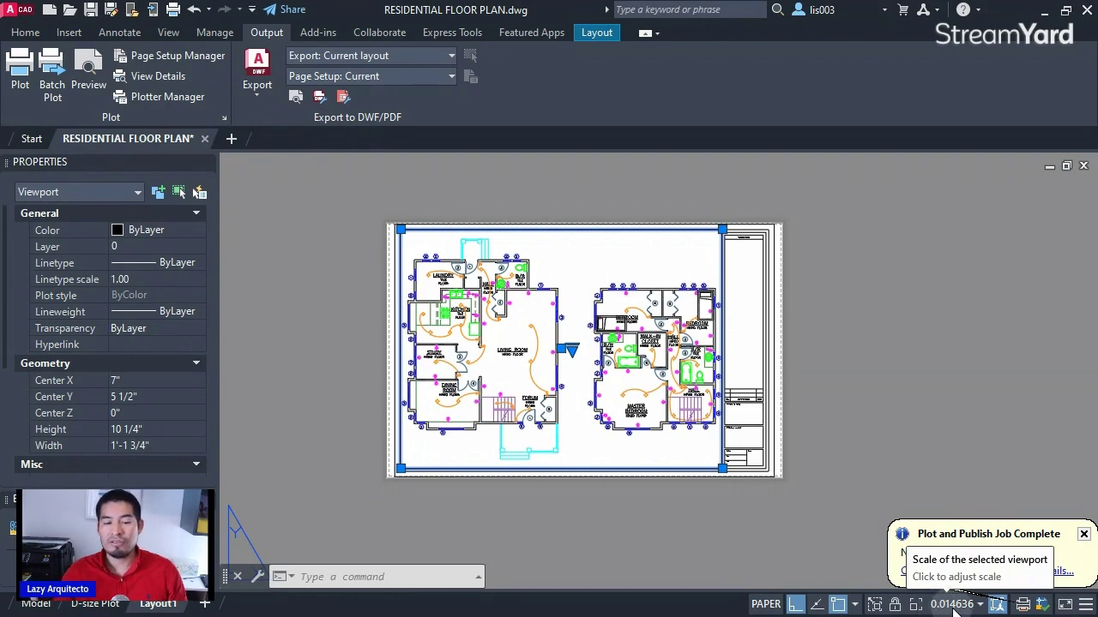
key(Escape)
double_click(622, 296)
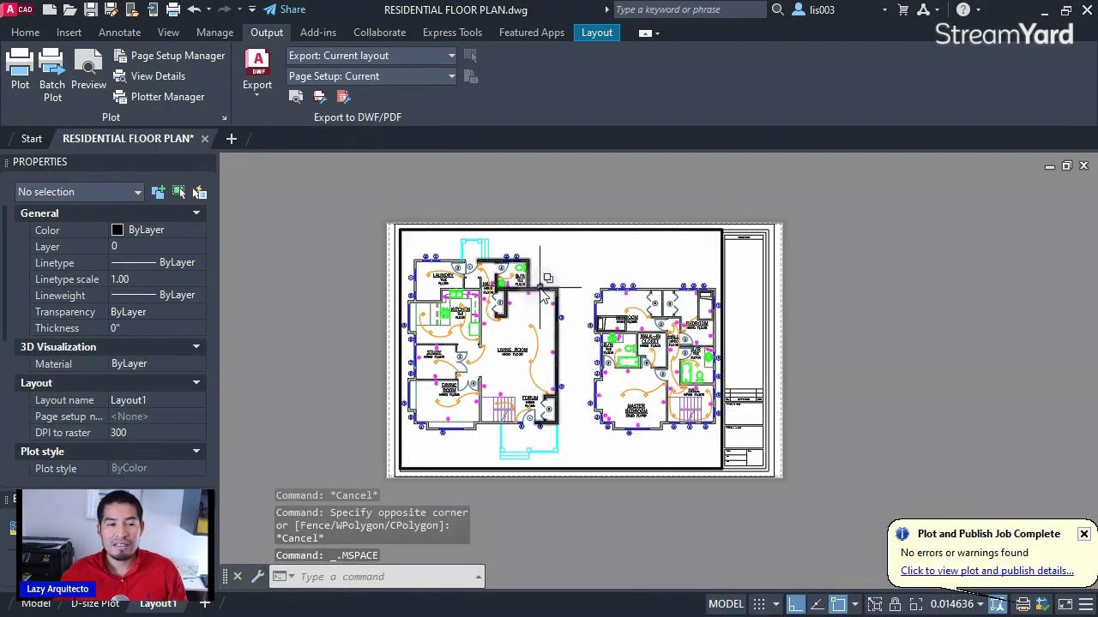
click(946, 605)
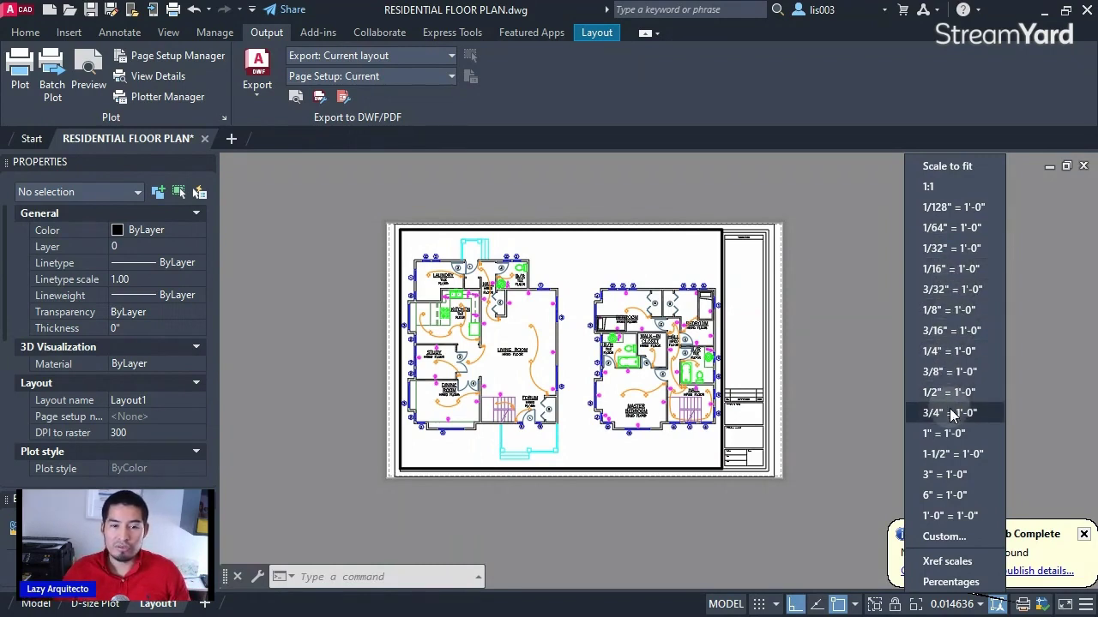
click(936, 334)
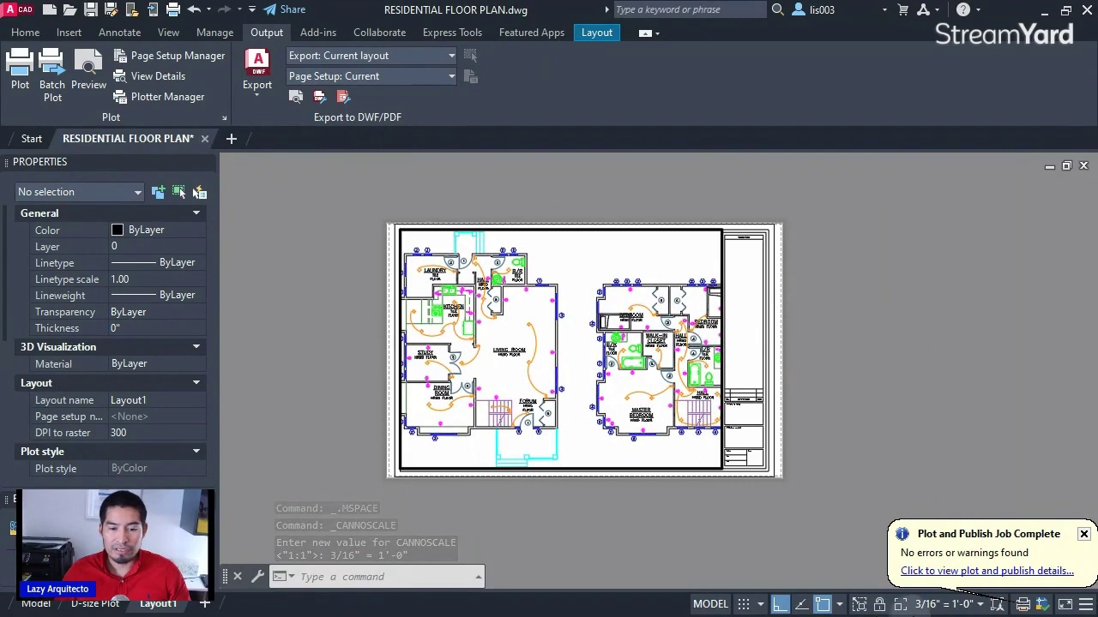
- Set the viewport scale to 1/8" = 1'-0", lock the viewport, and return to paper space
click(934, 606)
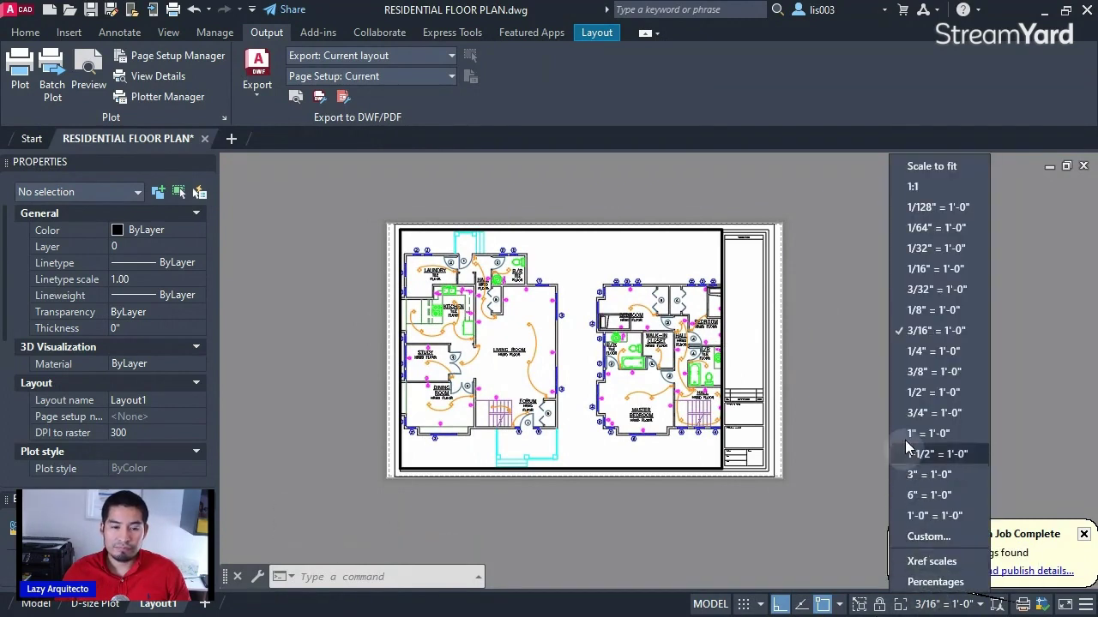
click(916, 313)
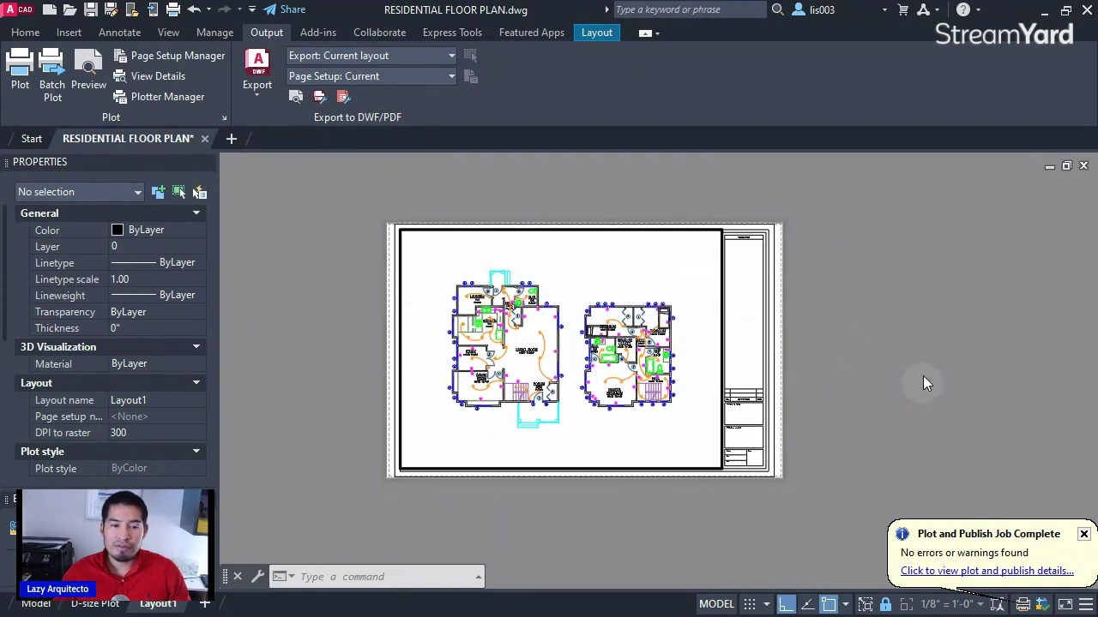
double_click(857, 346)
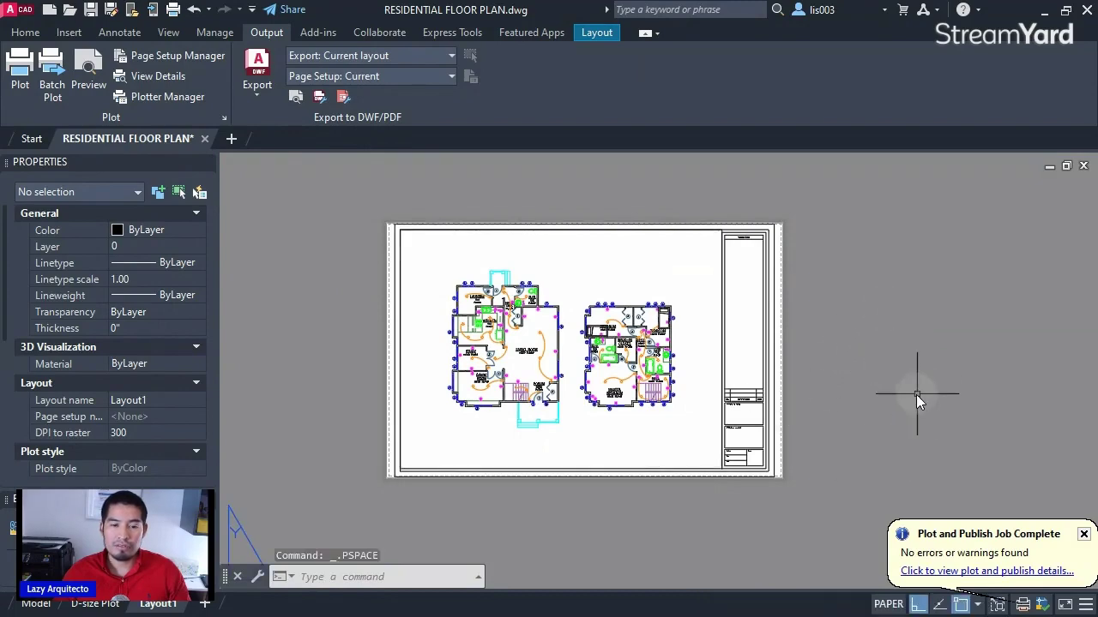
- Preview the Layout1 plot with its current settings, check the floor plans and title block, and send it to the printer
scroll(529, 304, up, 2)
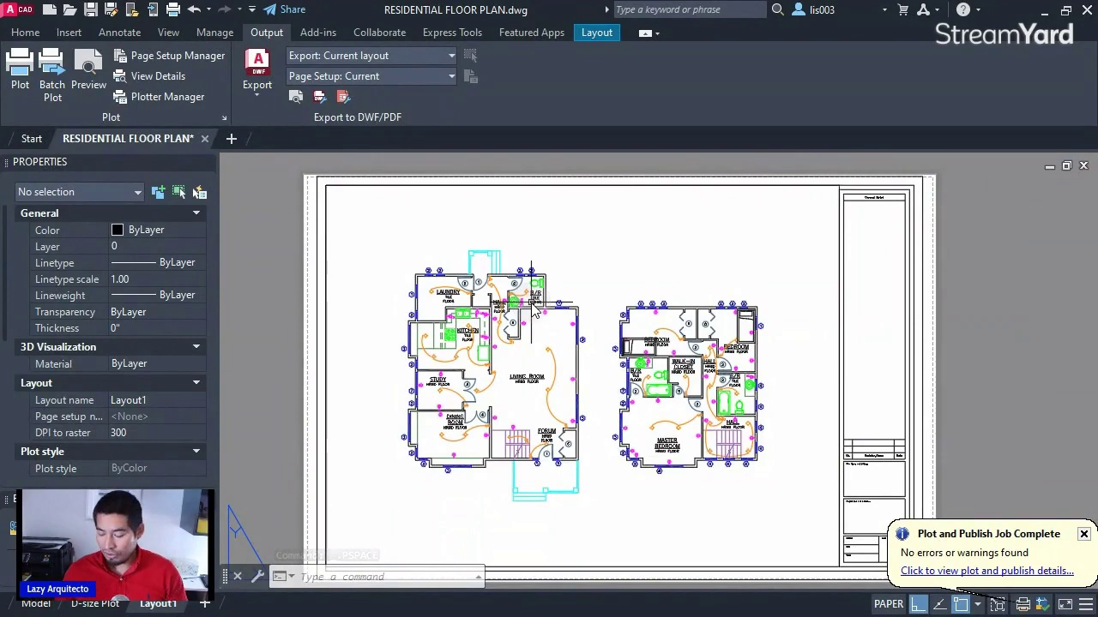
key(ctrl+p)
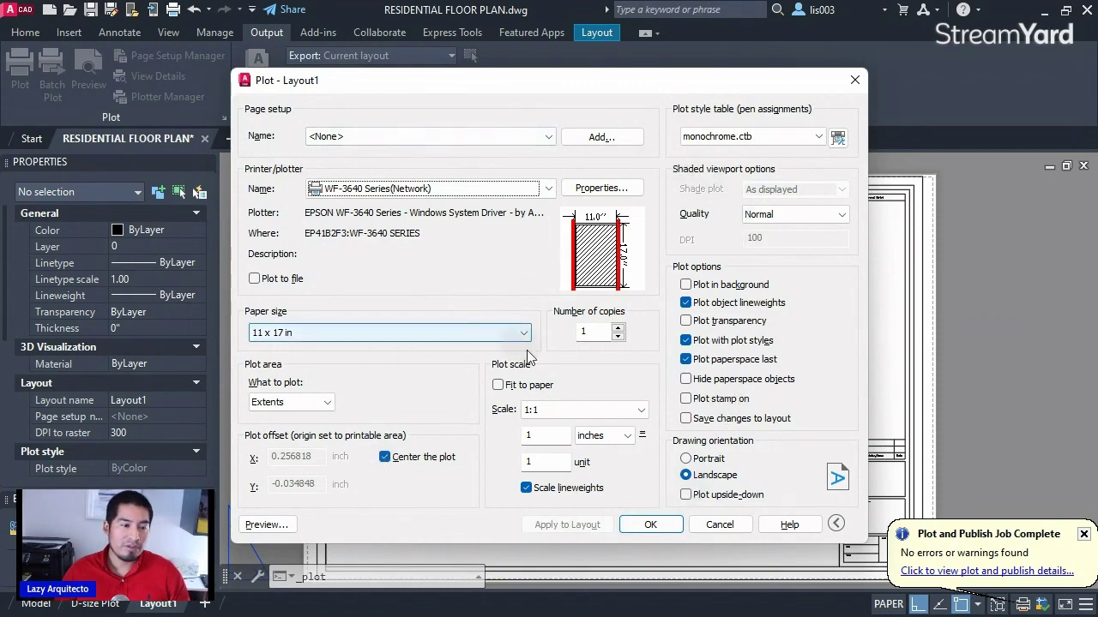
click(257, 524)
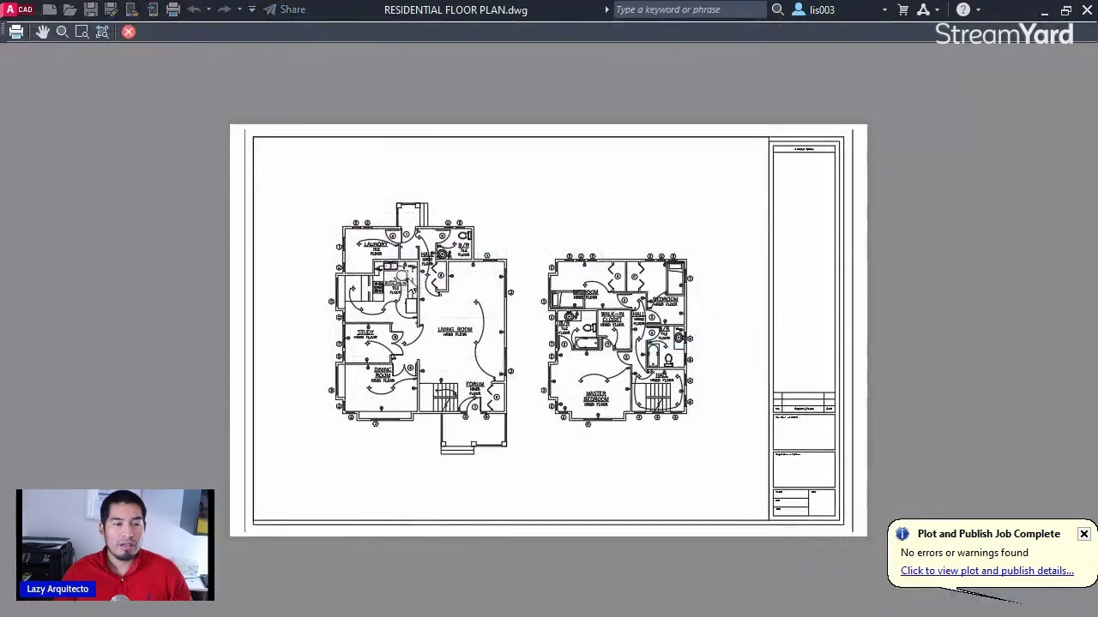
scroll(433, 224, up, 2)
scroll(433, 224, down, 3)
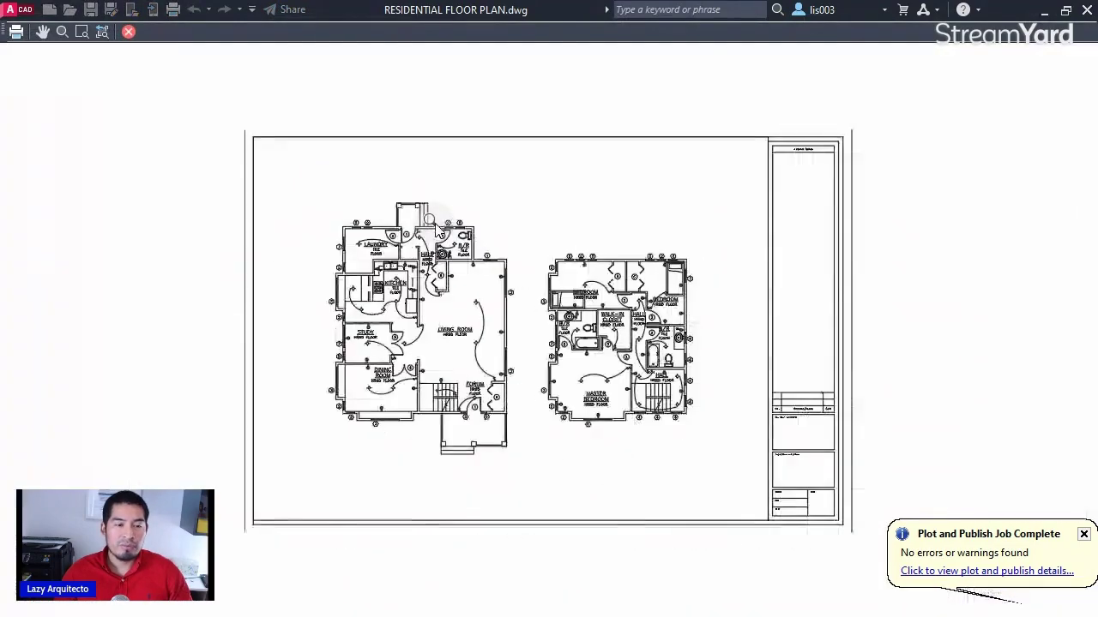
scroll(678, 335, up, 2)
scroll(643, 358, down, 2)
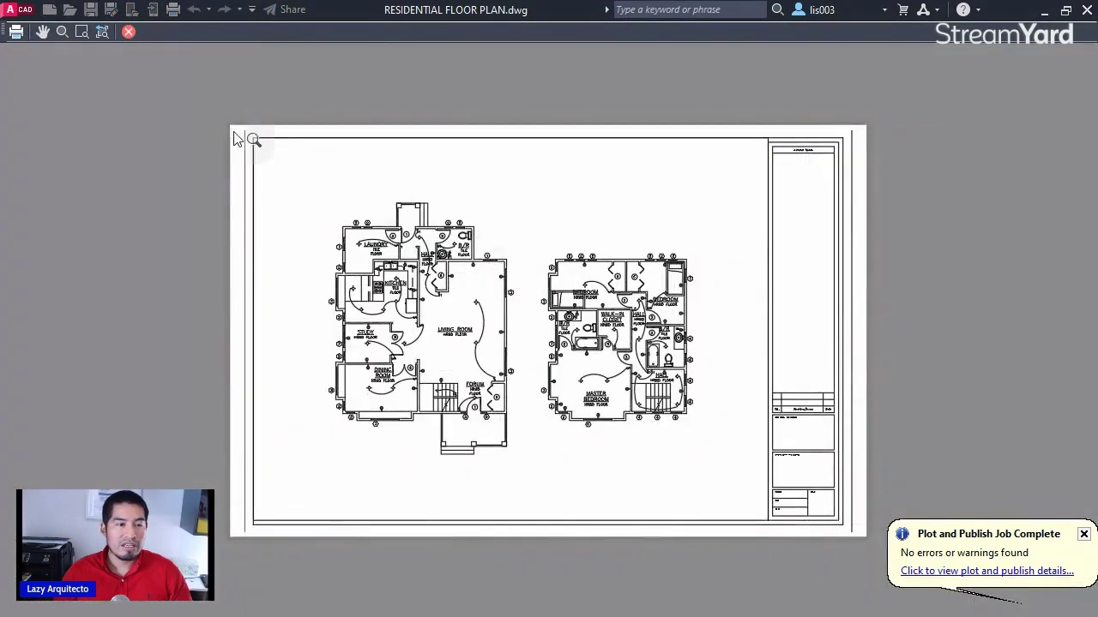
click(17, 32)
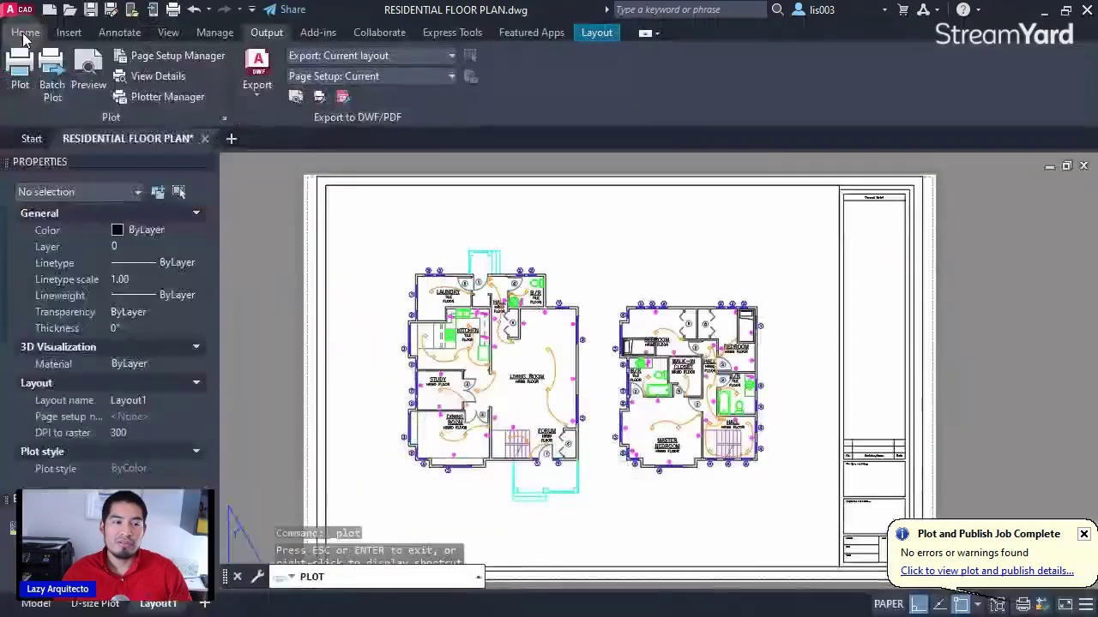